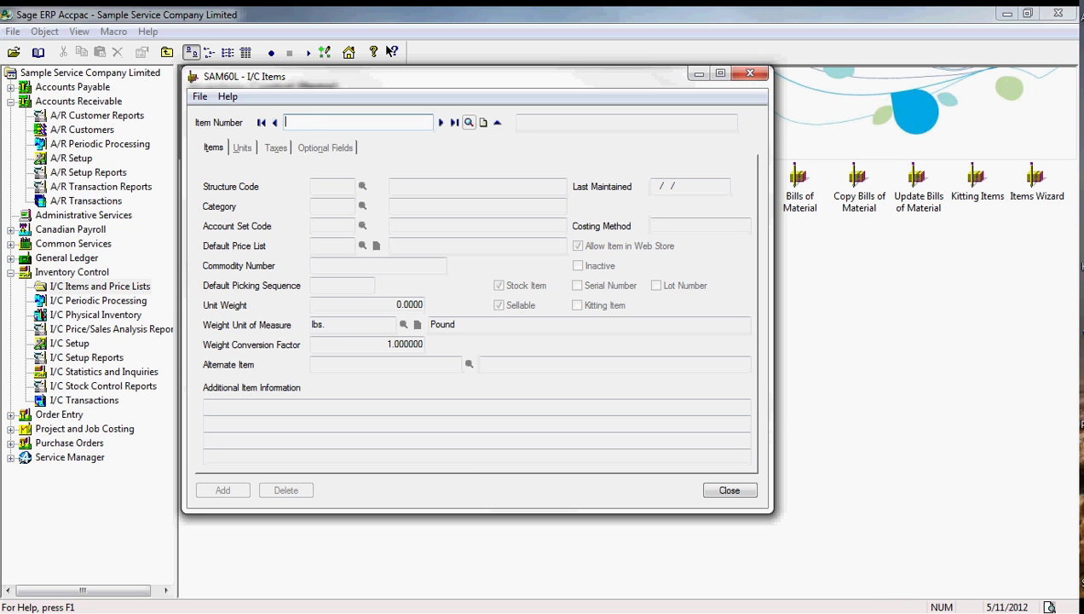
- Open the item number finder in a maximized window and select the Calculator item
click(468, 122)
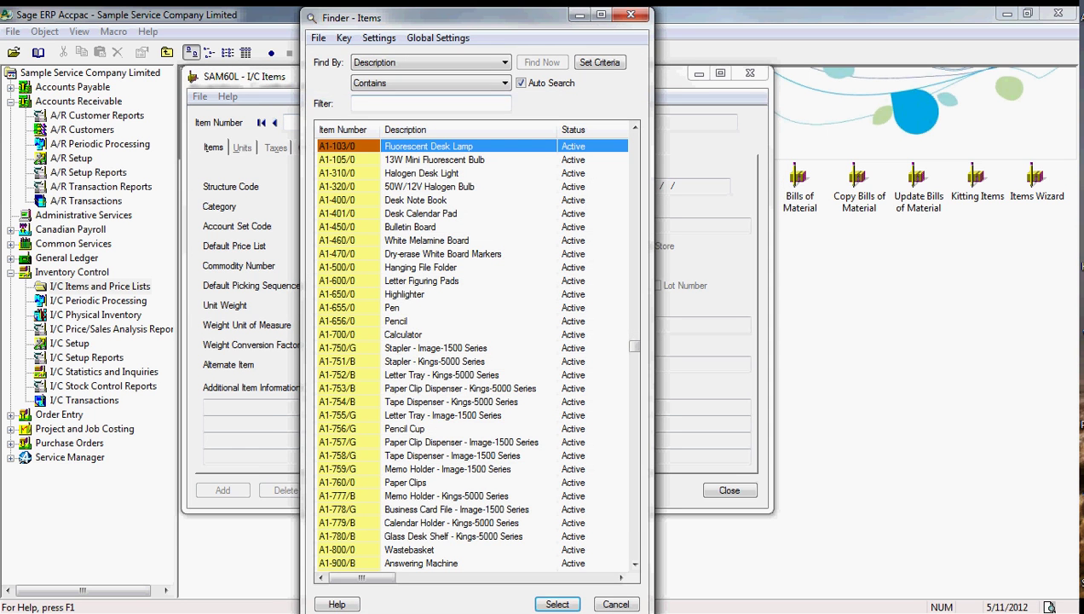
click(601, 15)
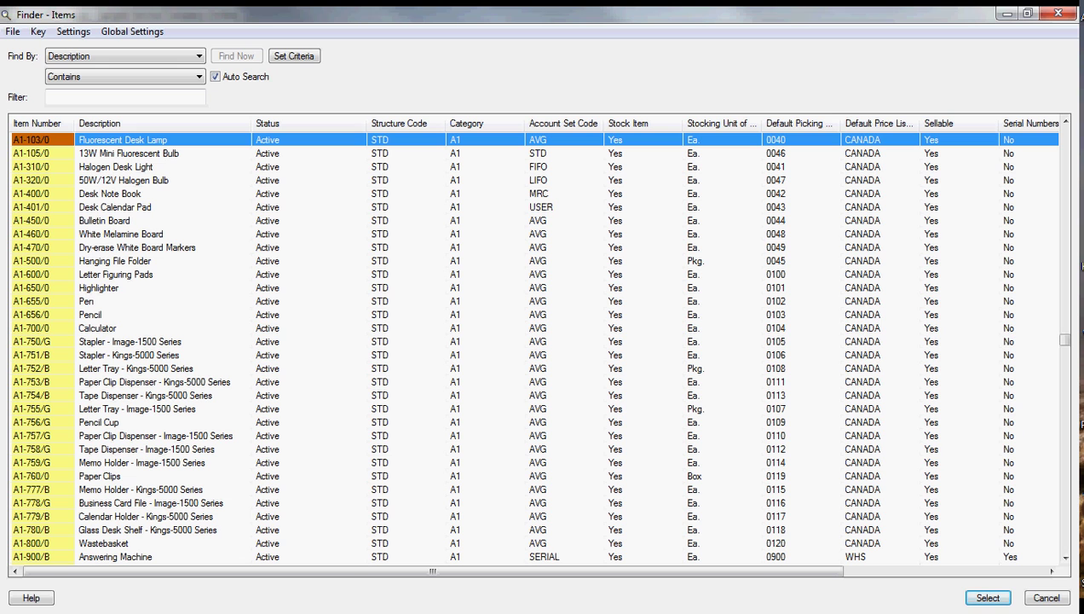
click(145, 328)
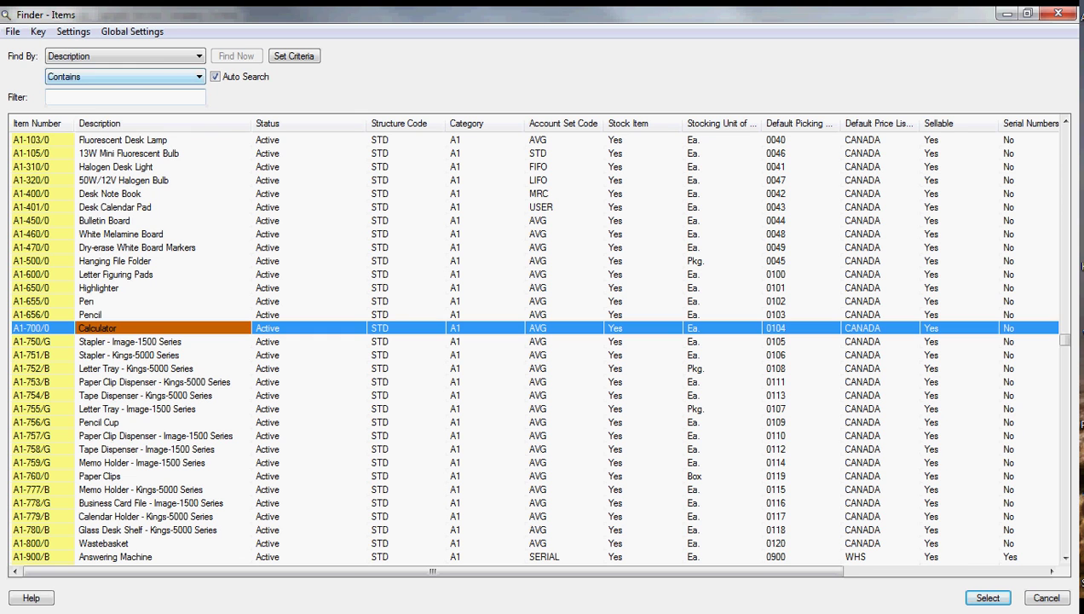
- Search the items for descriptions containing "pen"
click(198, 56)
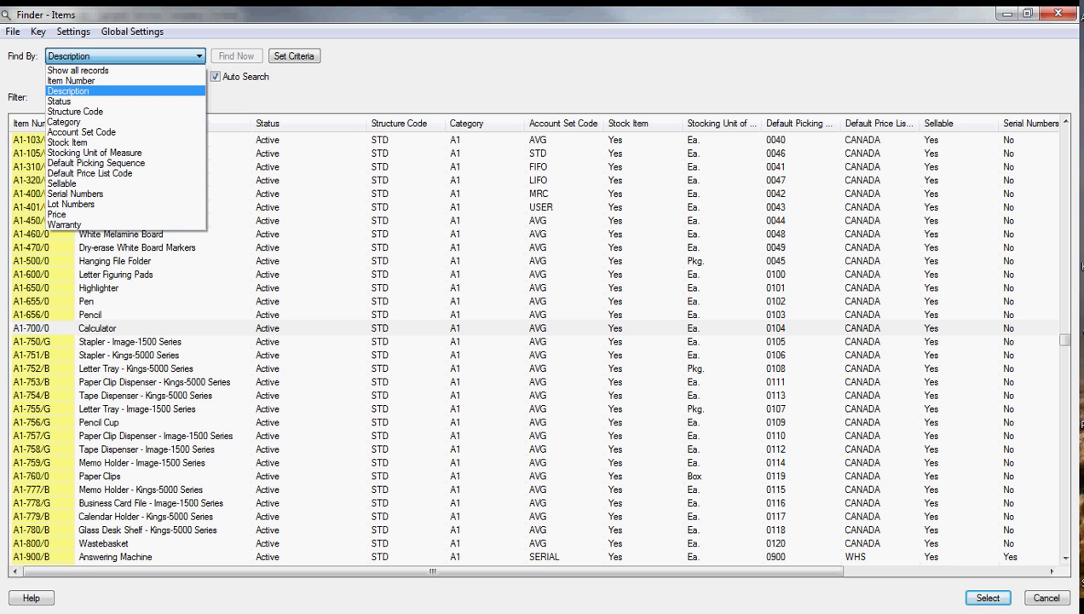
click(94, 91)
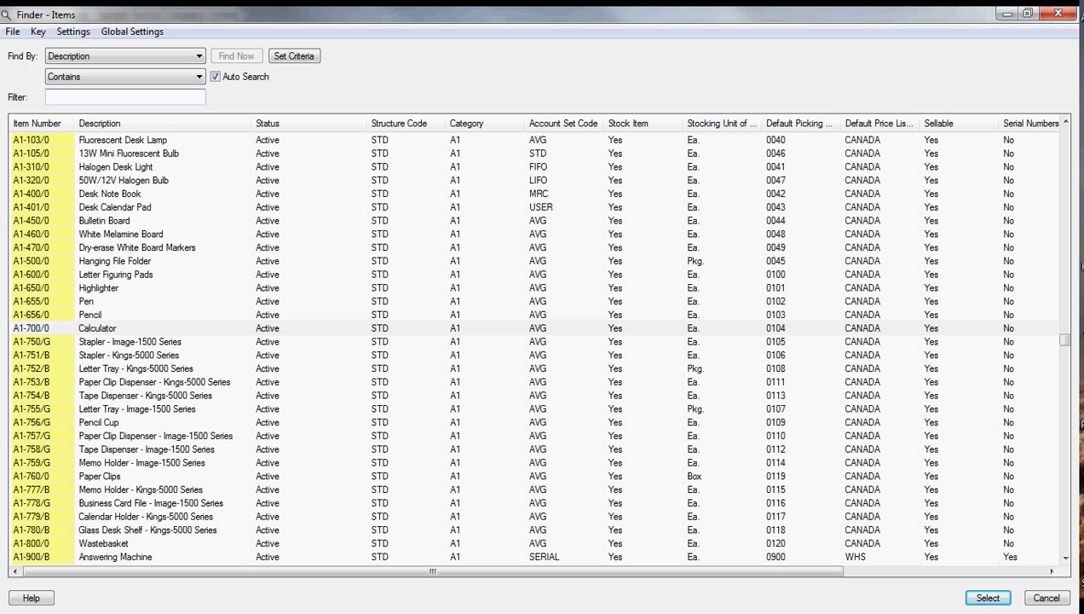
text(pen)
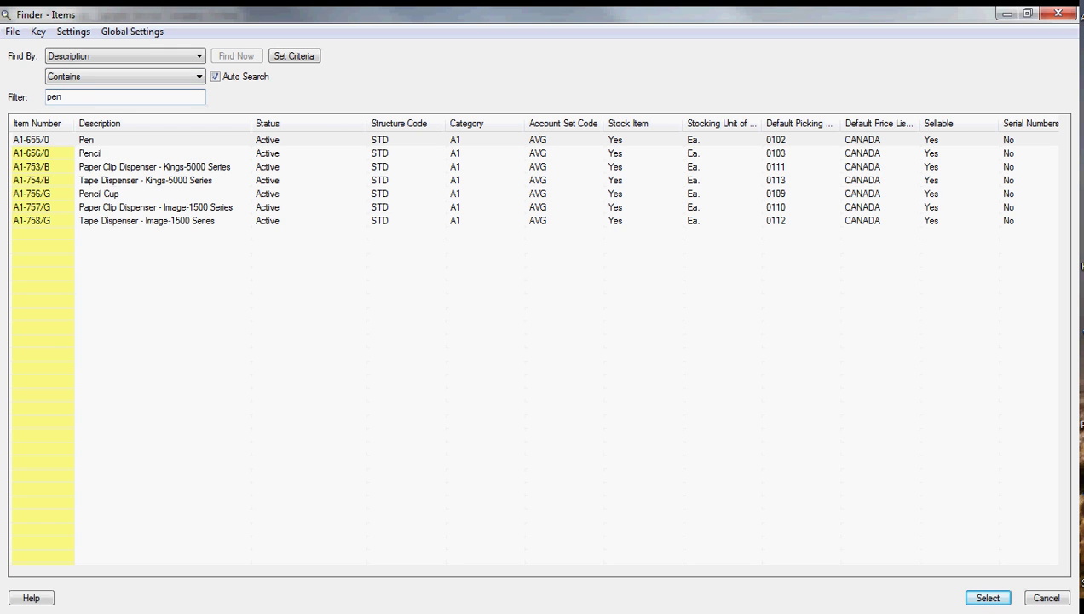
click(126, 56)
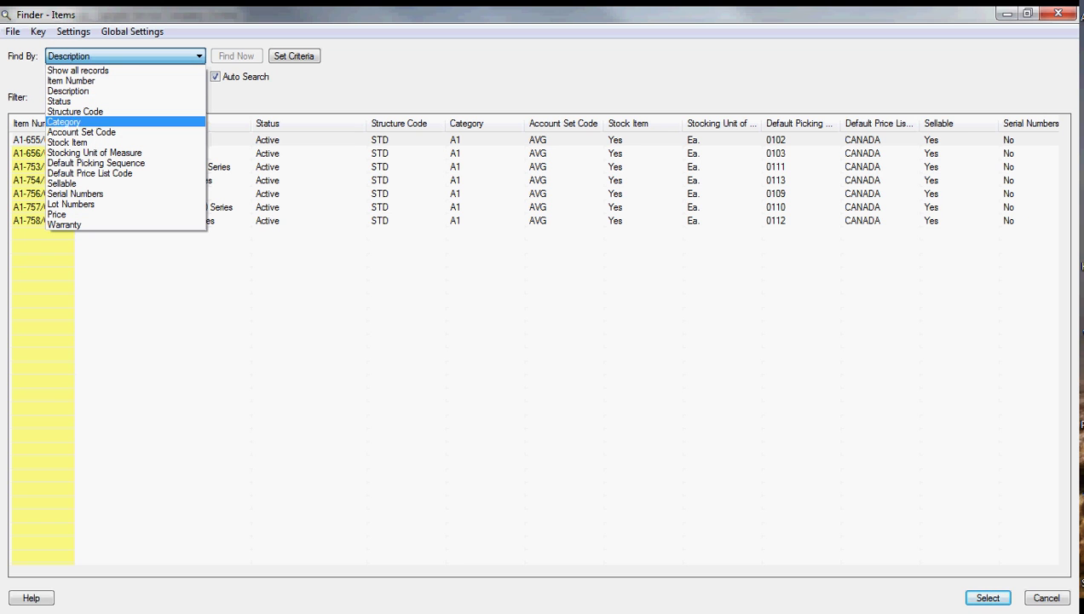
click(198, 57)
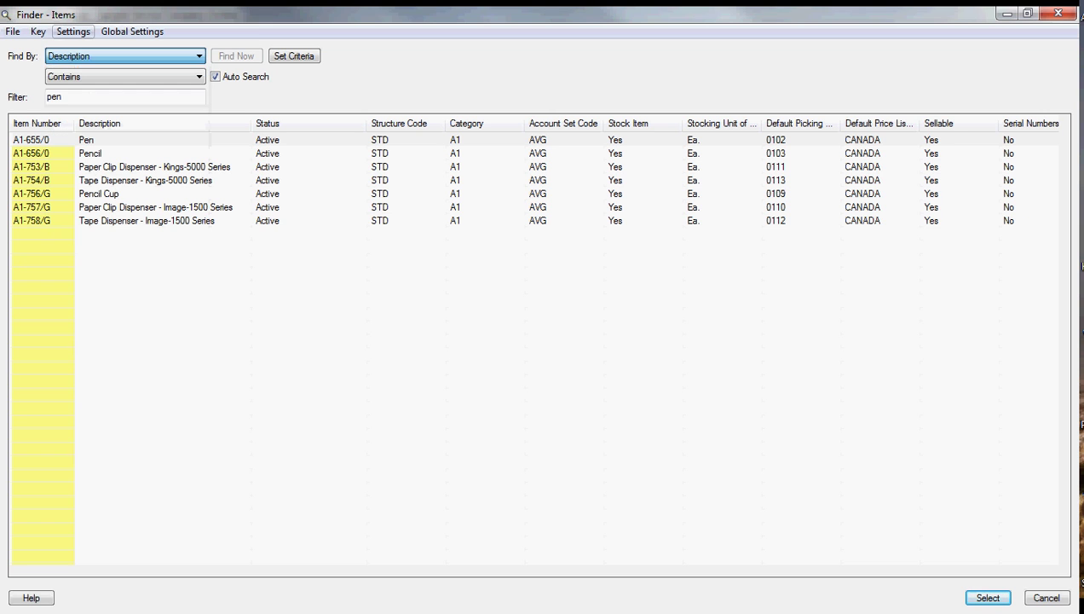
- Include the Unit Weight and Date Inactive fields in the finder's selected columns
click(74, 31)
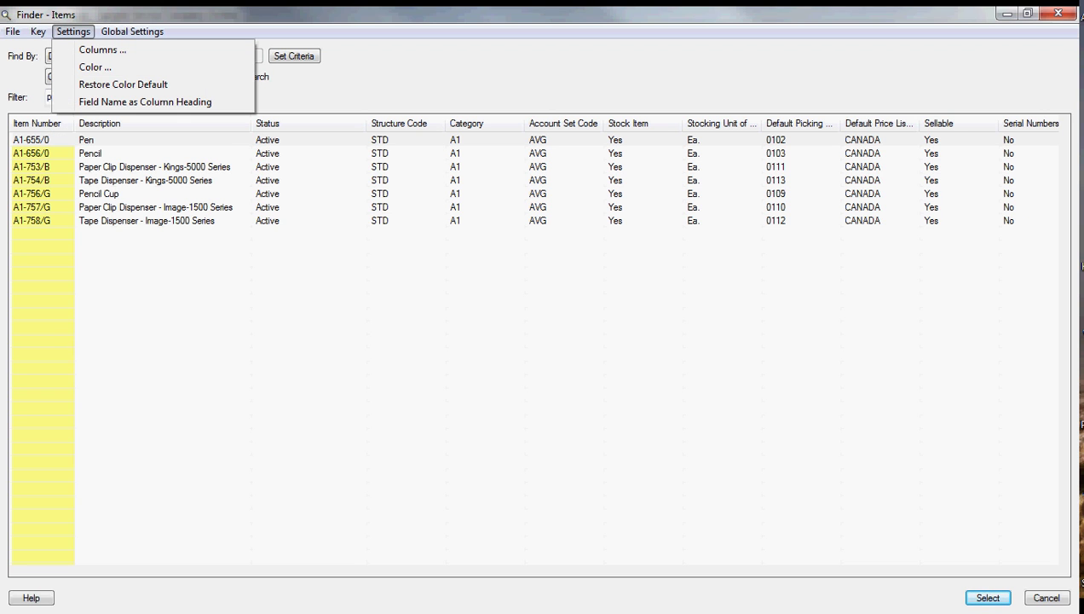
click(102, 50)
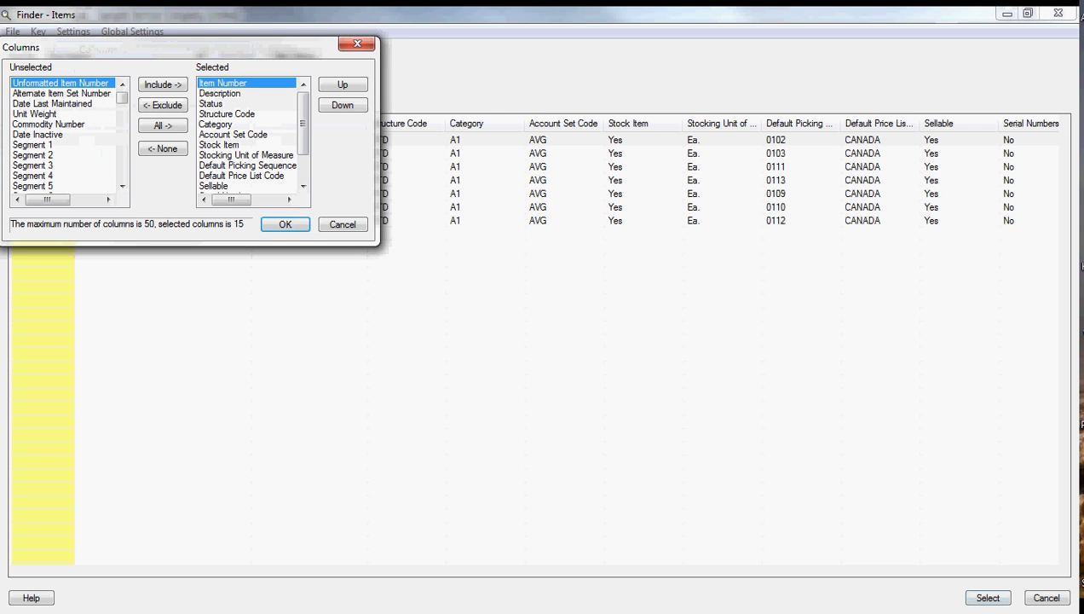
scroll(64, 137, down, 15)
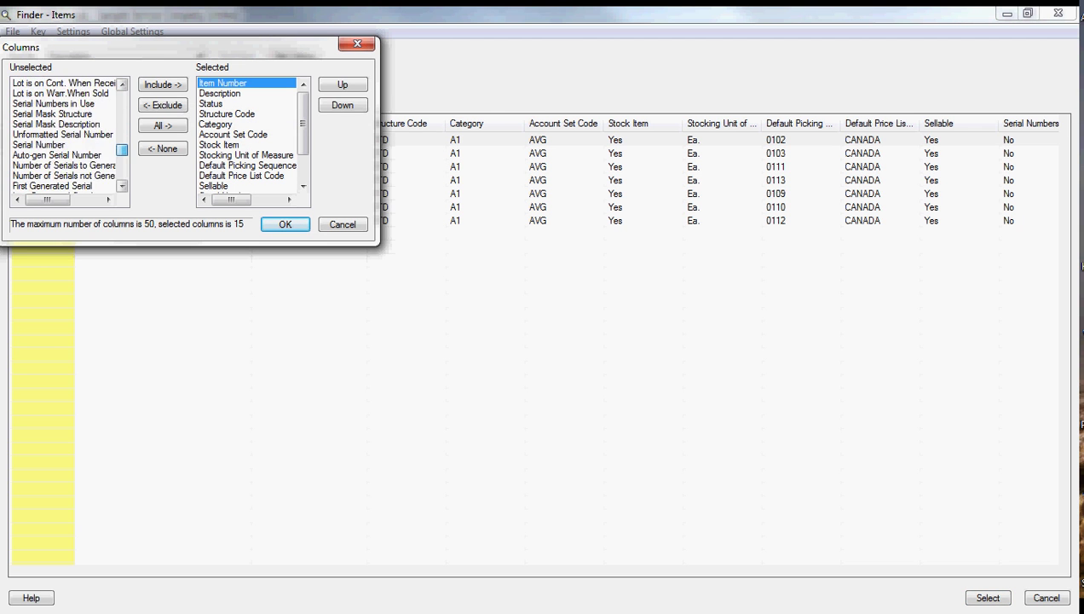
scroll(63, 137, down, 5)
scroll(64, 136, up, 20)
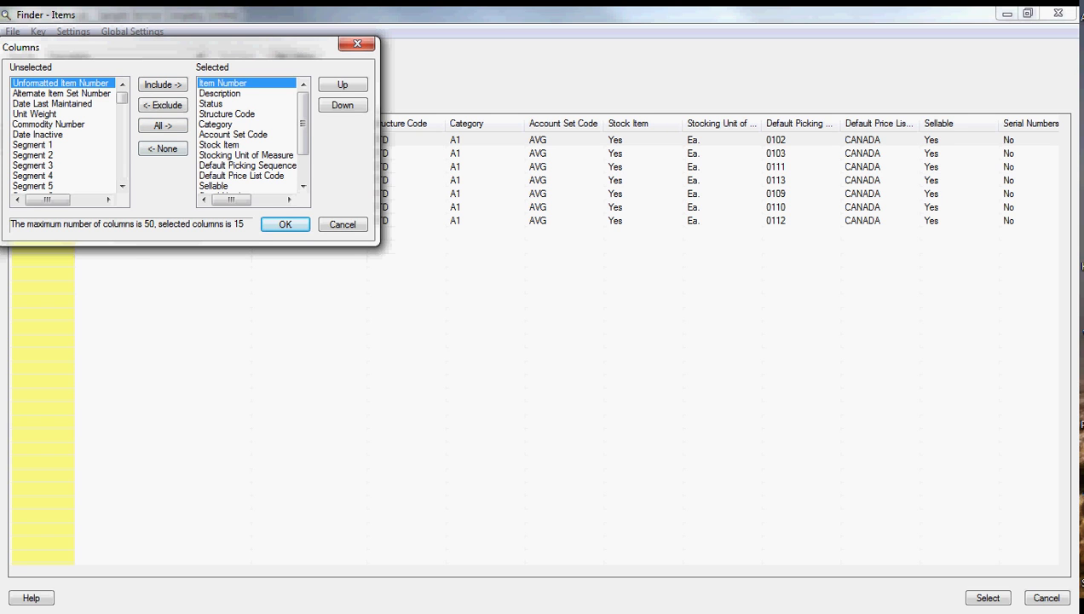
click(35, 114)
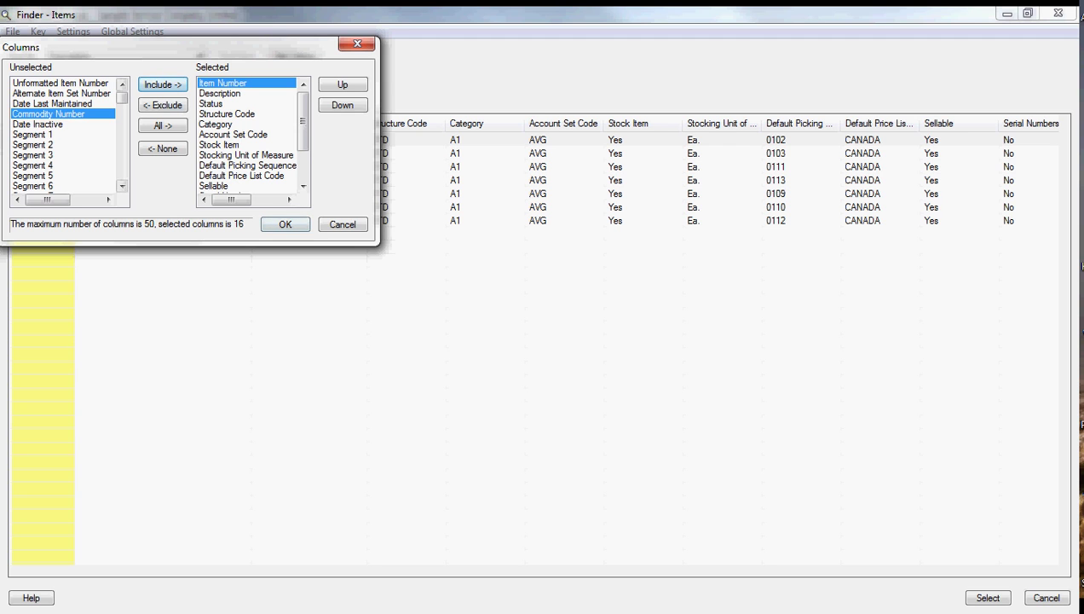
click(163, 84)
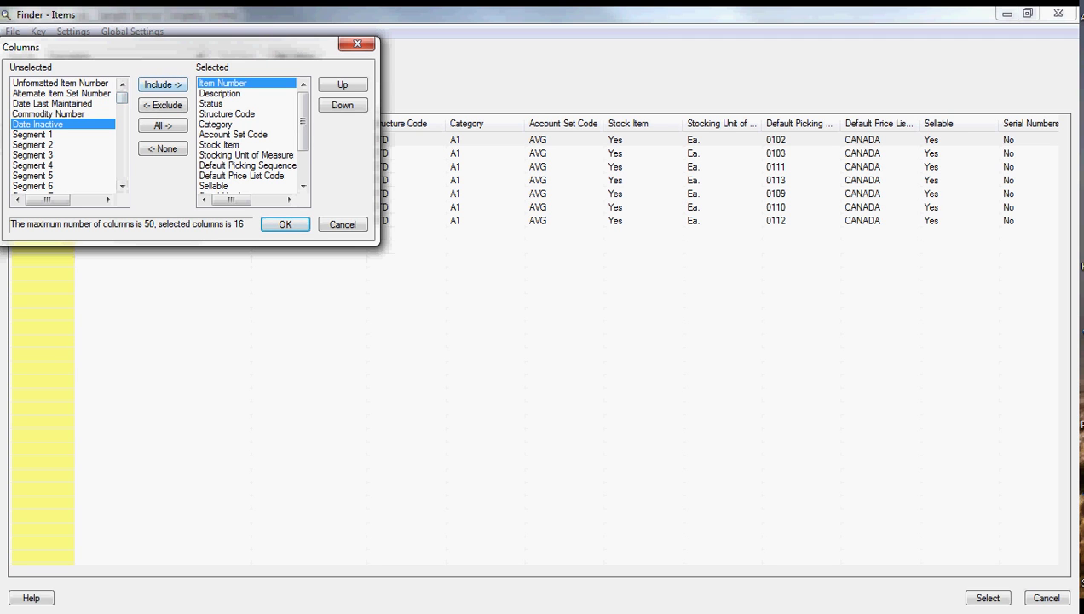
click(163, 85)
- Include the Manufacturer field in the finder's selected columns
drag(122, 98, 121, 129)
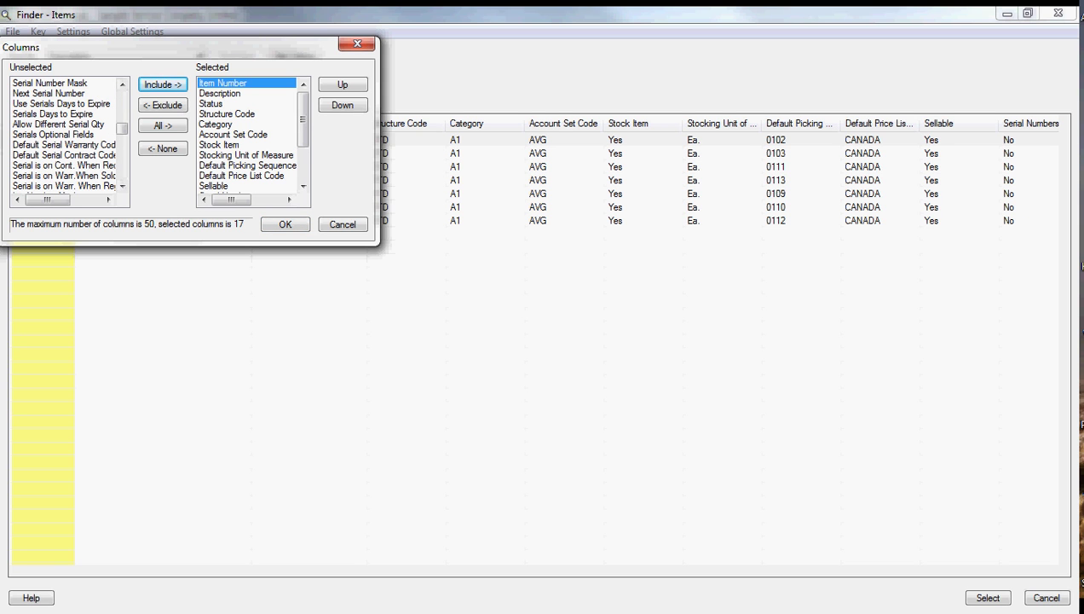
scroll(64, 133, down, 4)
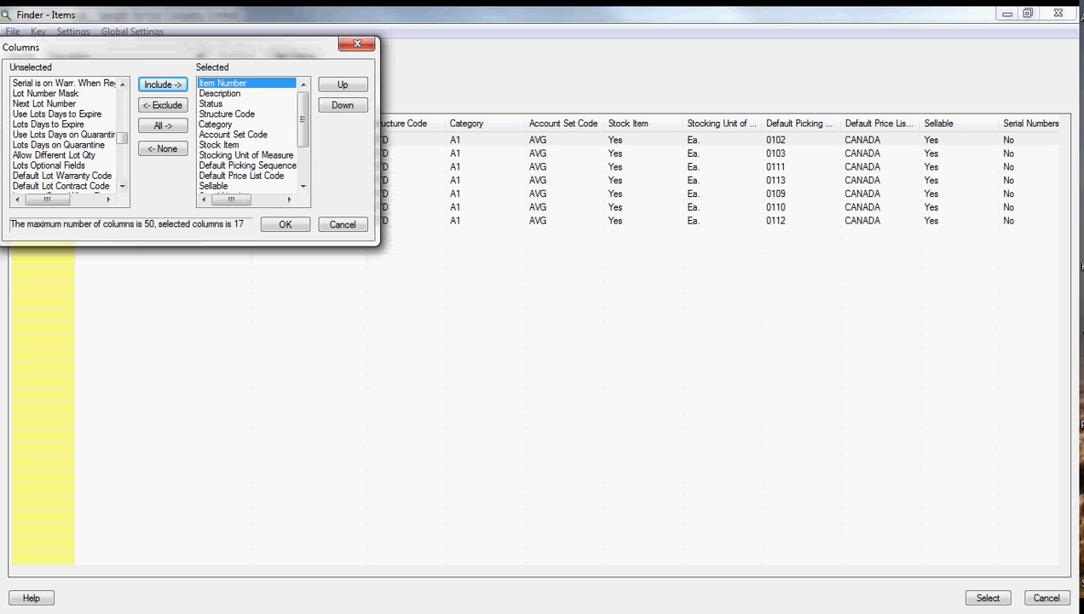
scroll(68, 134, down, 3)
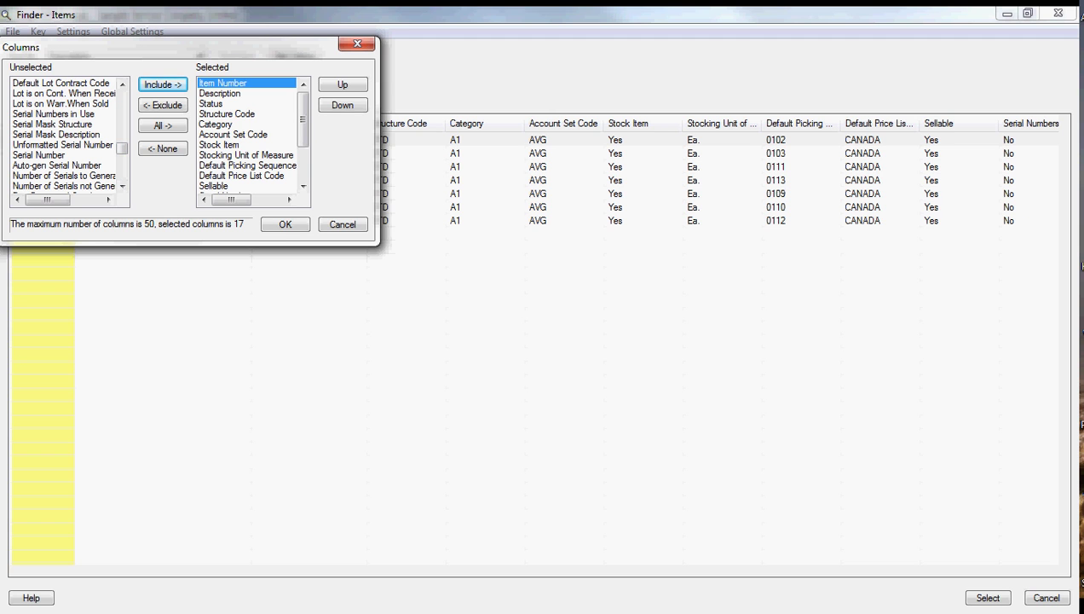
scroll(64, 134, down, 2)
scroll(64, 134, down, 4)
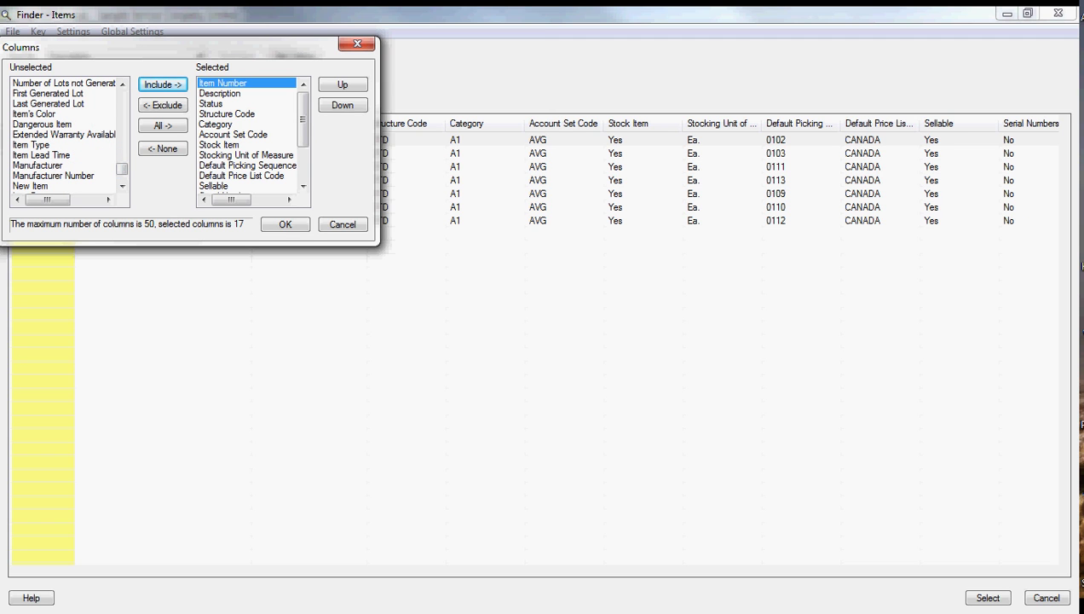
click(39, 165)
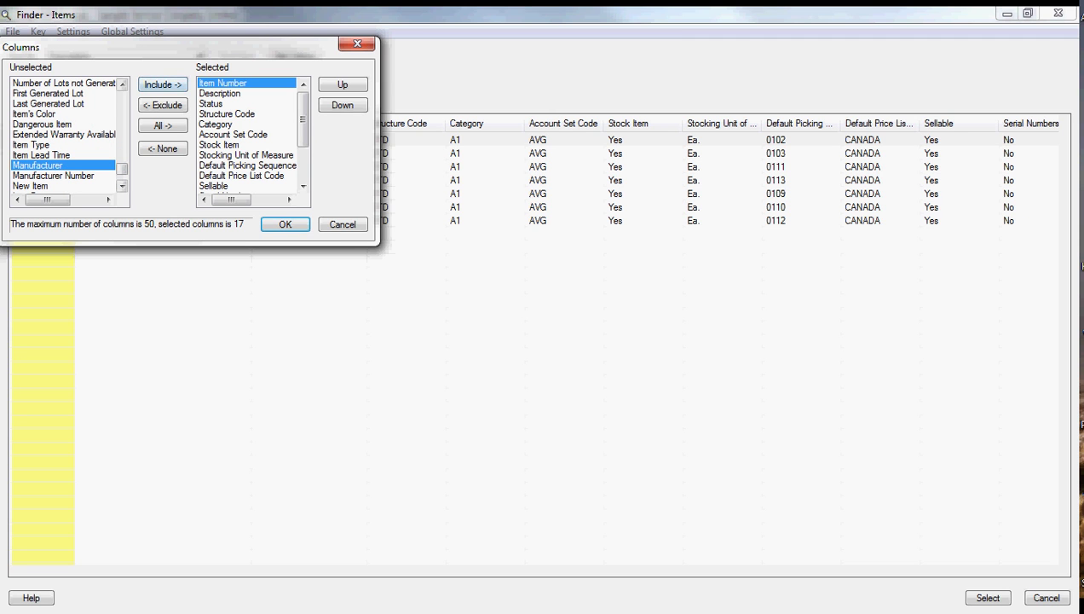
click(163, 84)
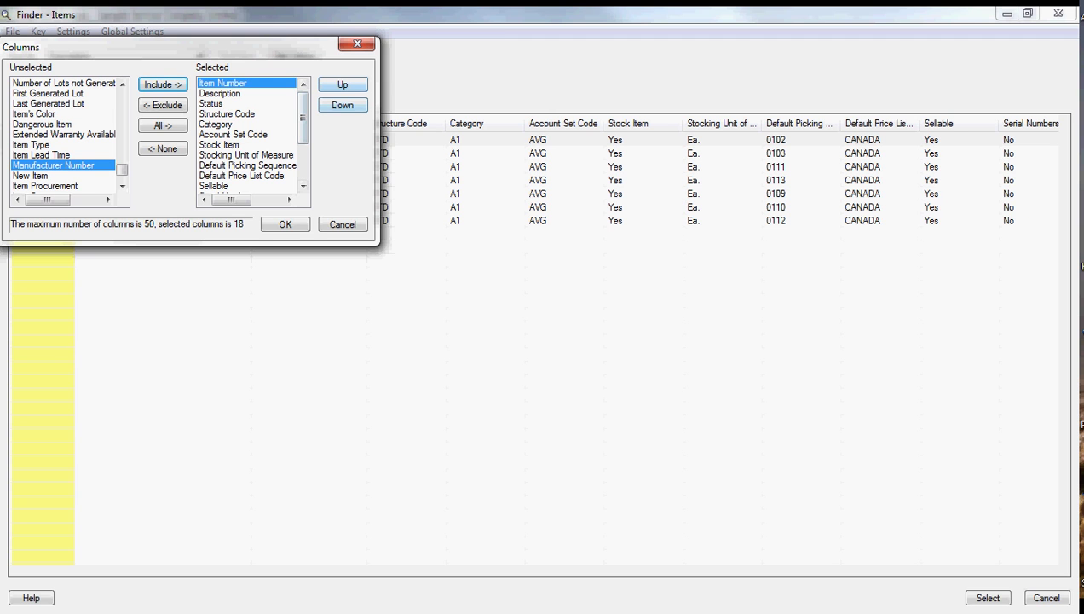
- Move Manufacturer up the selected columns to directly after Stocking Unit of Measure
drag(303, 118, 303, 157)
click(230, 185)
click(341, 84)
click(341, 84)
click(342, 85)
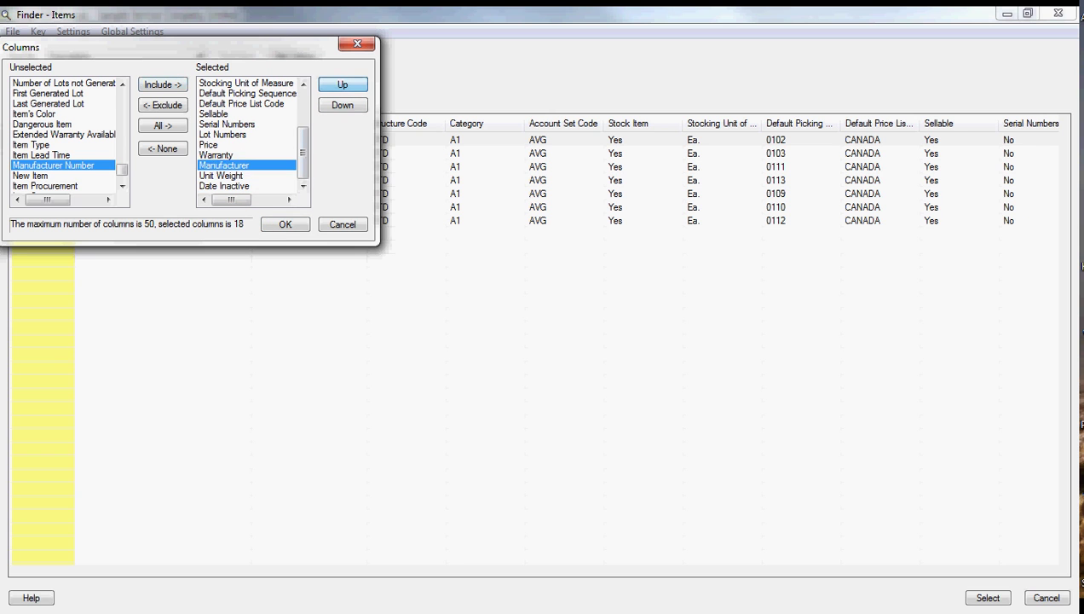
click(342, 84)
click(342, 84)
click(341, 84)
click(342, 84)
click(342, 84)
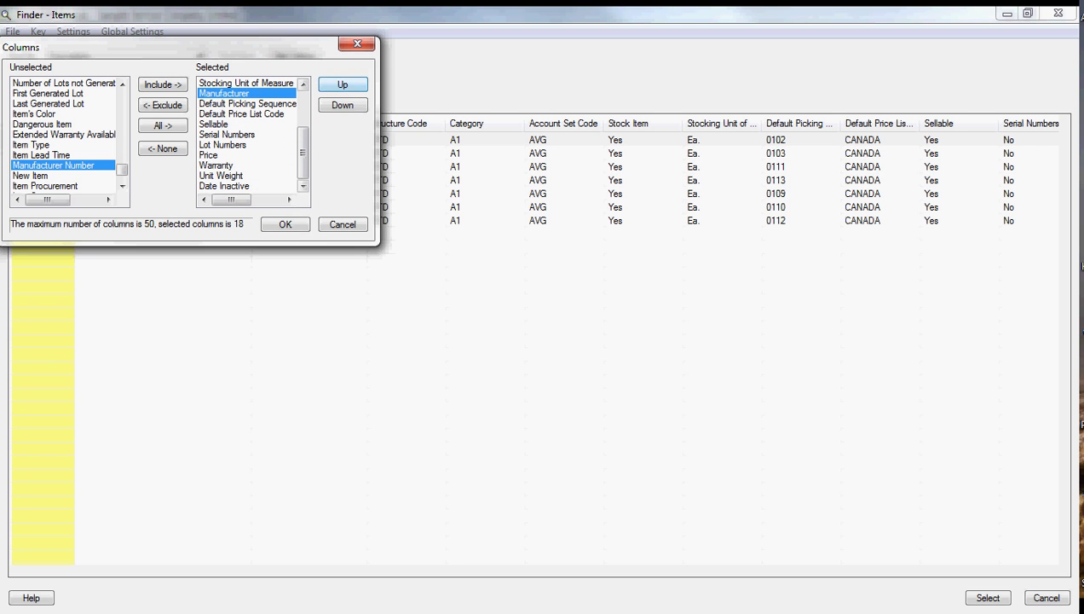
- Move Default Picking Sequence to the end of the selected columns and apply the column changes
click(247, 104)
click(342, 105)
click(342, 104)
click(342, 105)
click(342, 105)
click(342, 105)
click(342, 105)
click(342, 105)
click(342, 105)
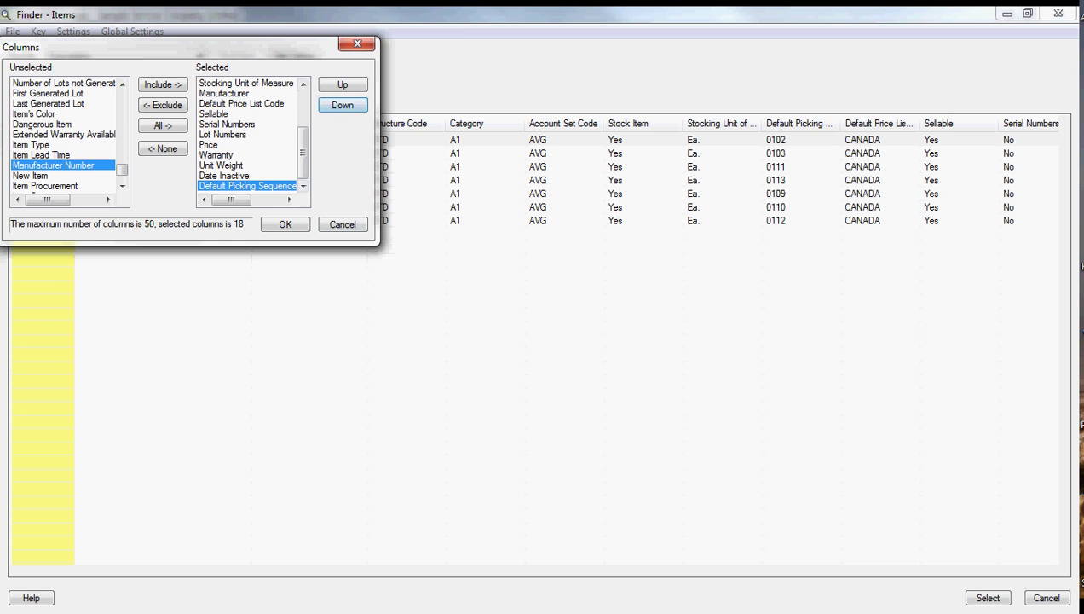
key(Return)
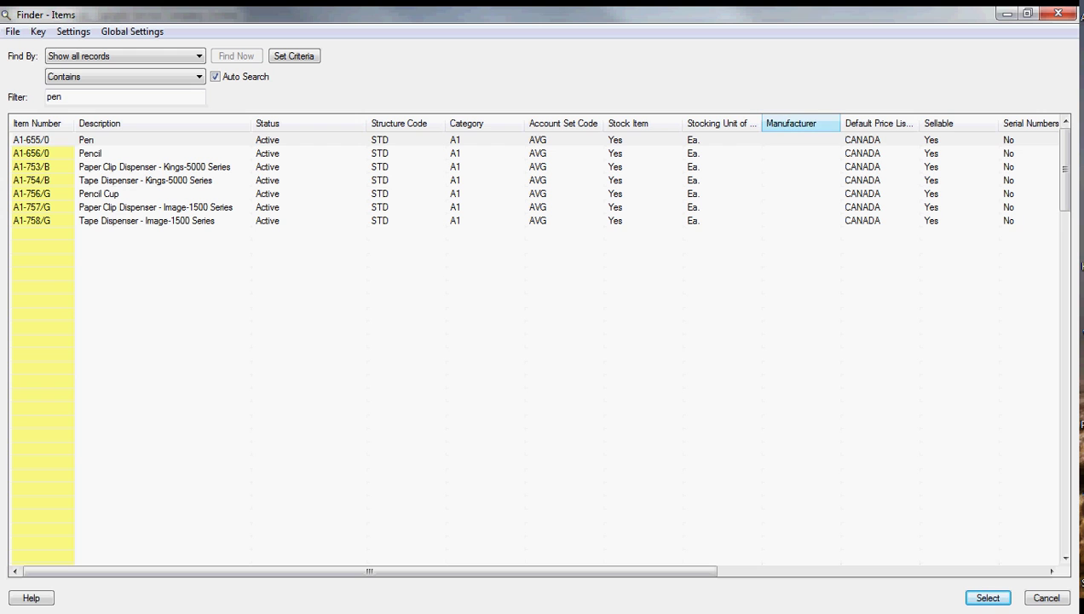
- Clear the finder's filter text and look over the rearranged columns of the full item list
click(793, 124)
drag(66, 97, 47, 97)
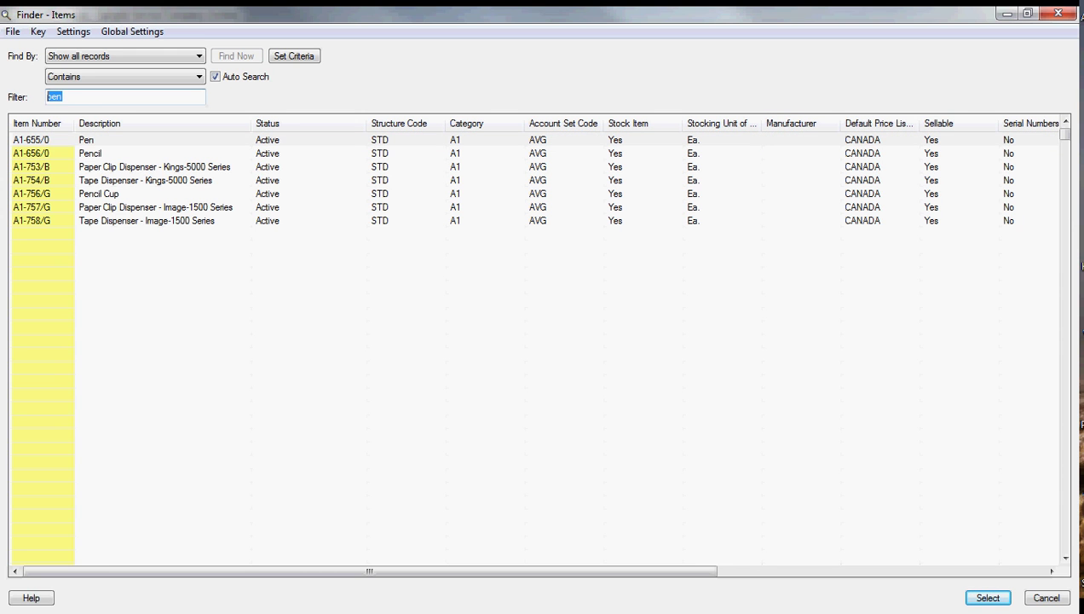
key(BackSpace)
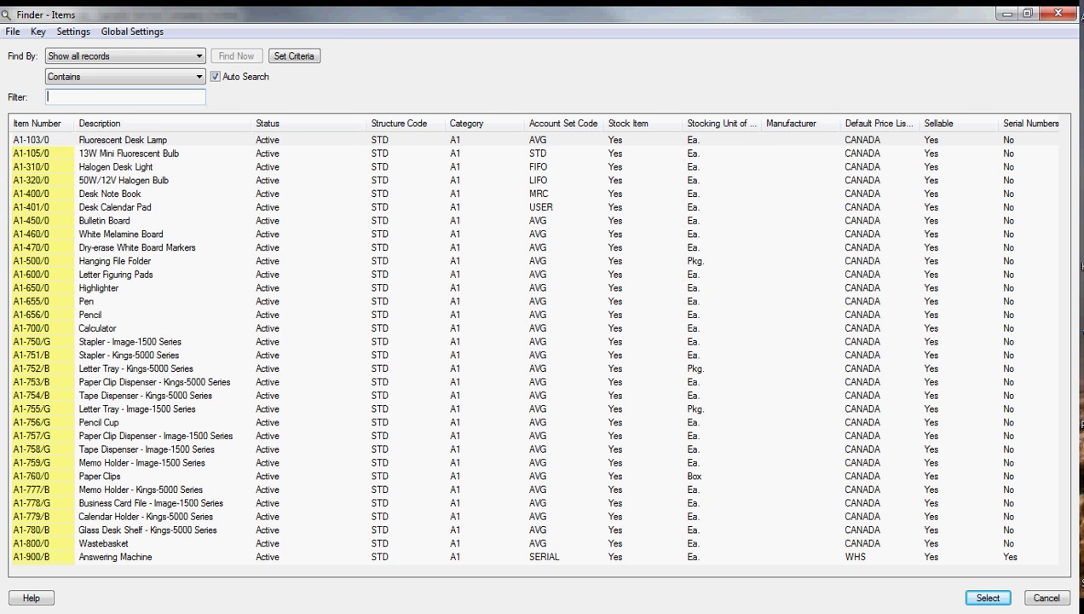
click(801, 194)
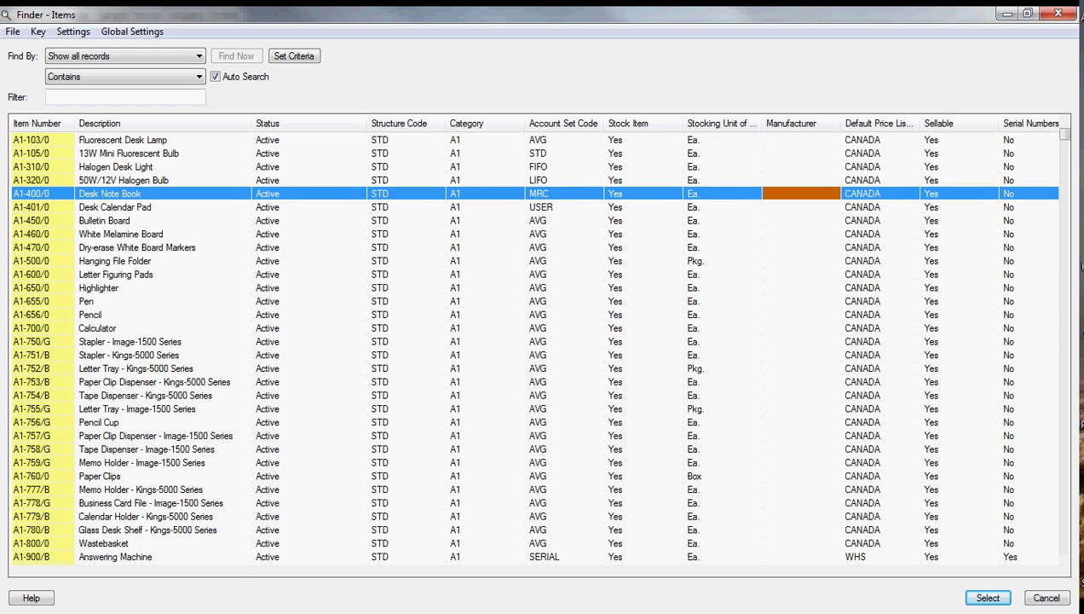
drag(369, 571, 697, 571)
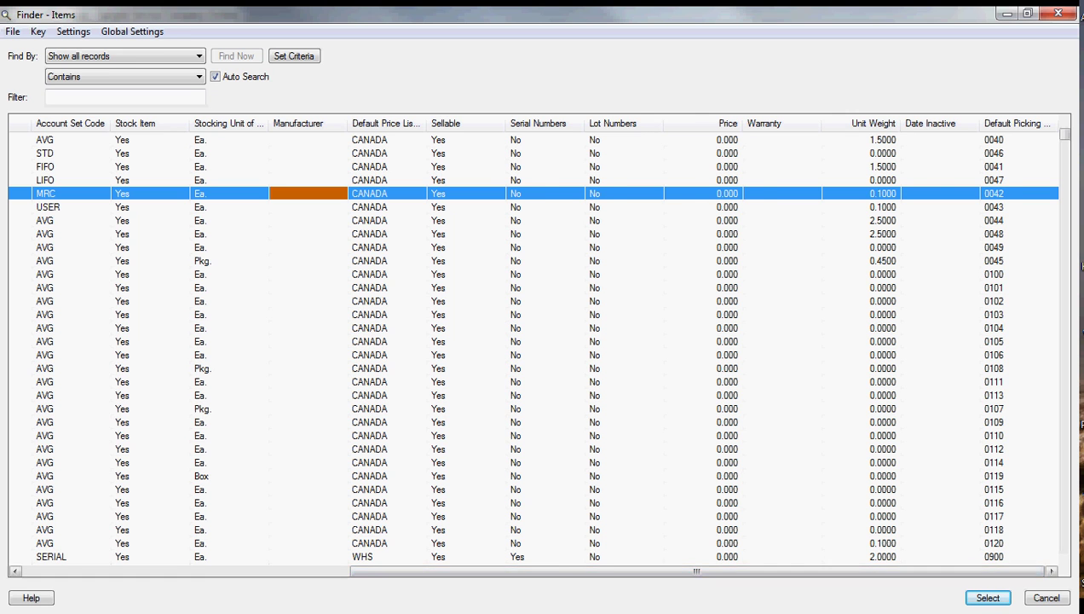
scroll(537, 345, left, 10)
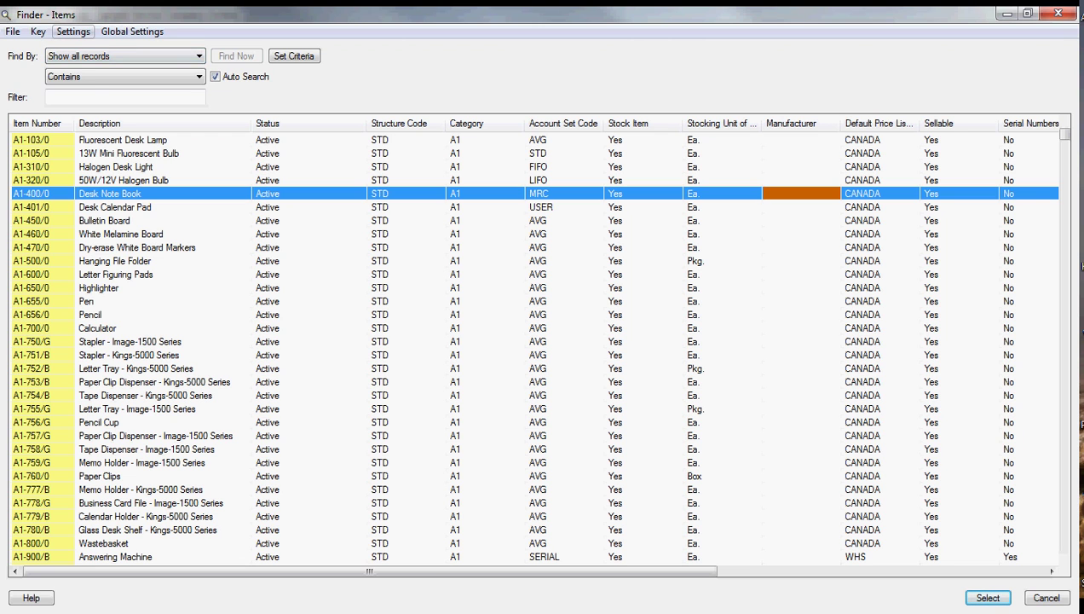
- Set the background color of the Item Number field to bright yellow in the finder's color settings
click(72, 31)
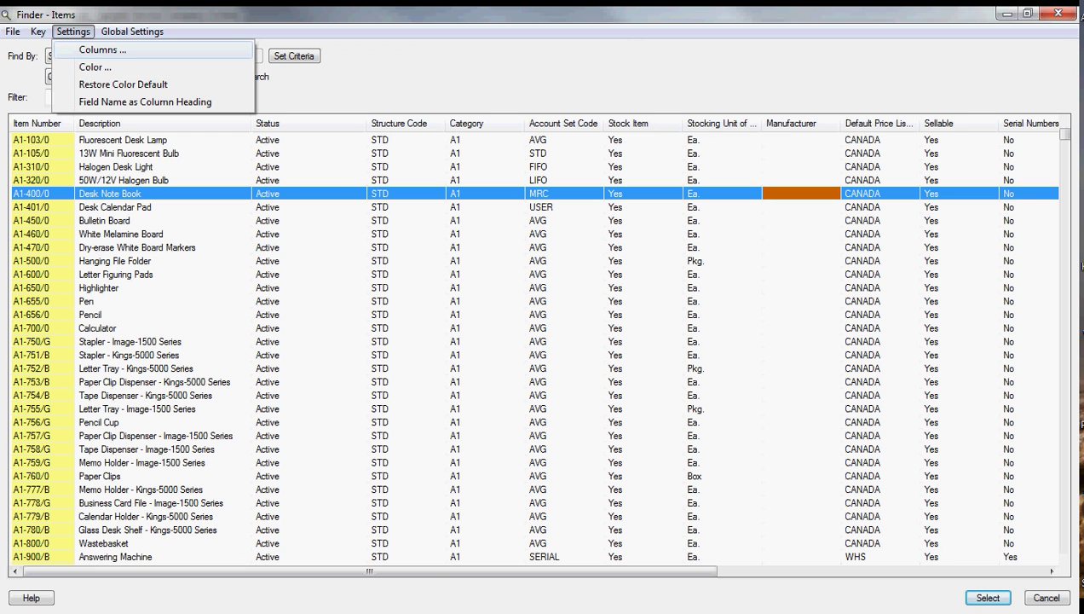
click(95, 66)
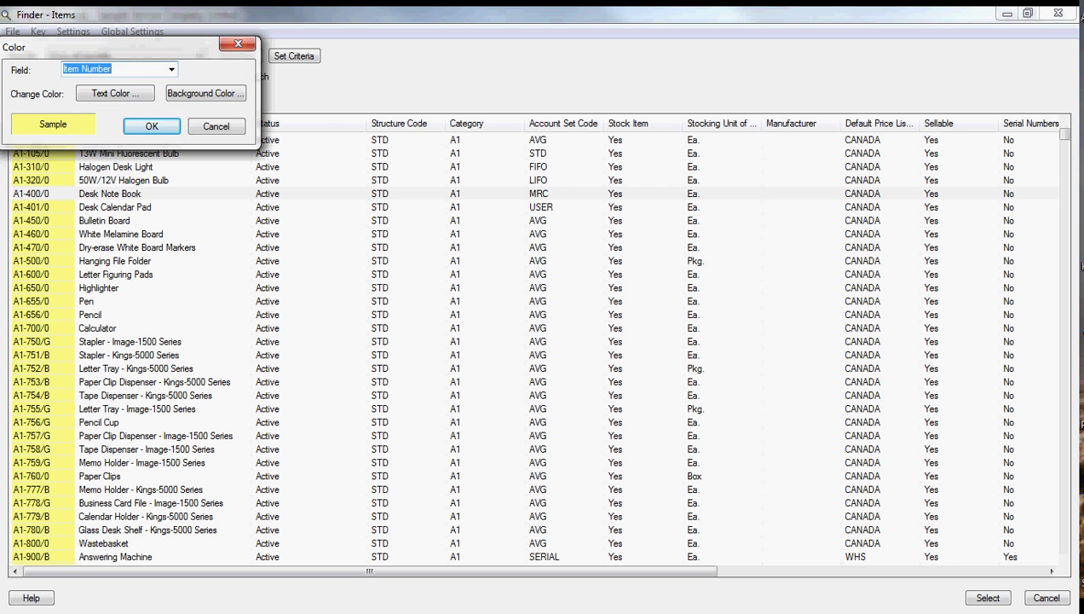
drag(110, 47, 374, 74)
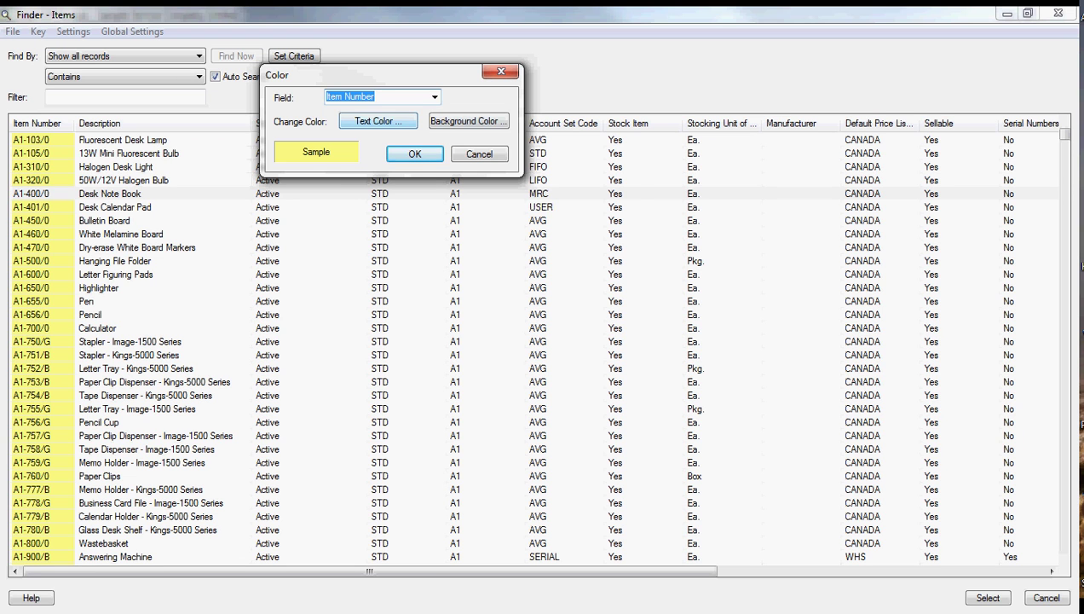
click(378, 121)
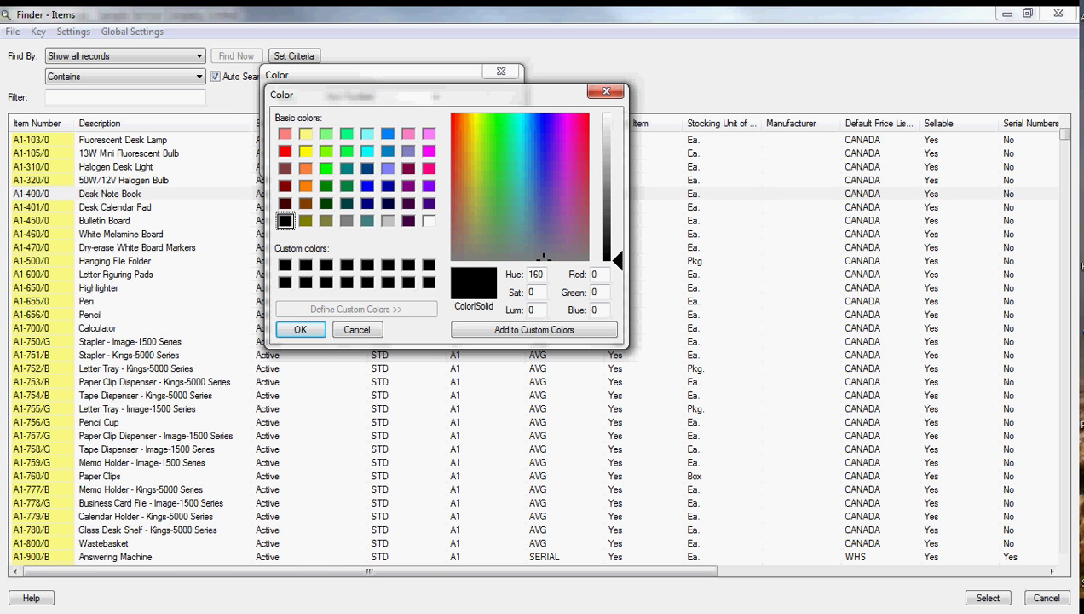
click(306, 151)
key(Return)
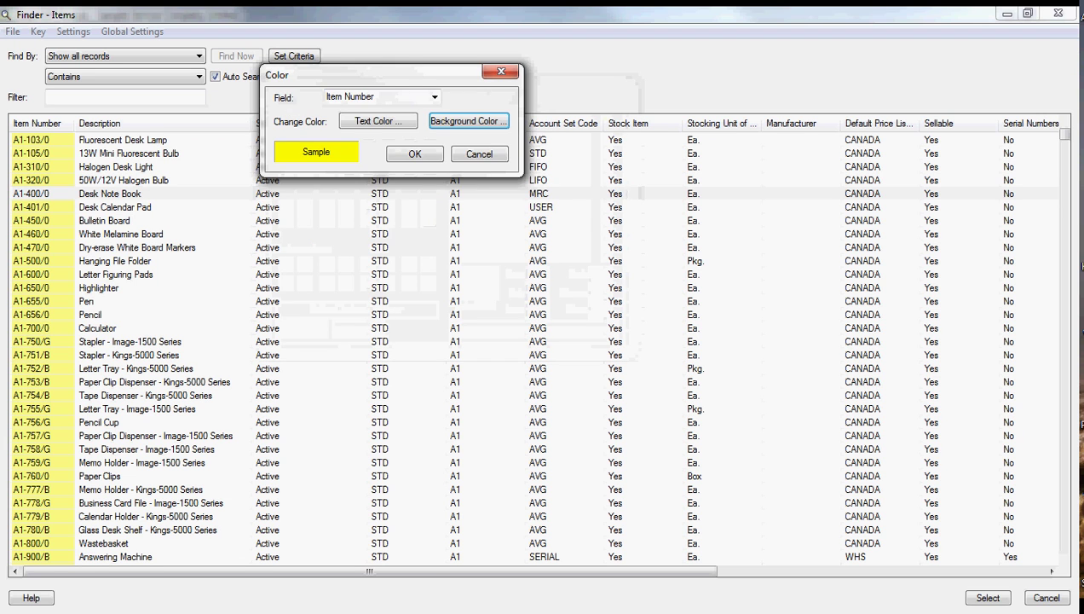
click(415, 155)
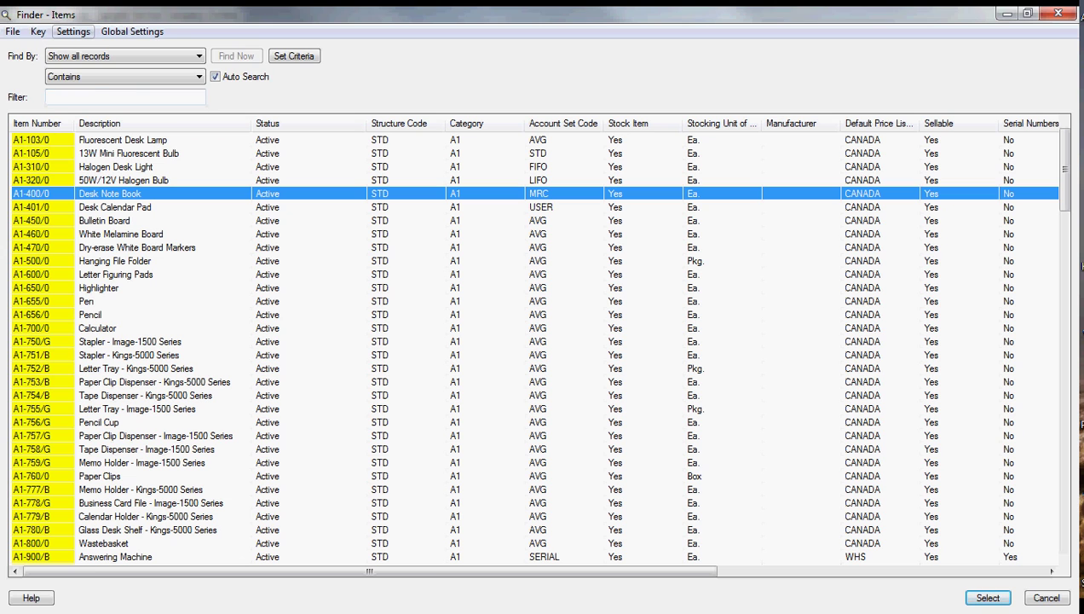
- Switch the column headings to field names and back to the descriptive headings
click(72, 31)
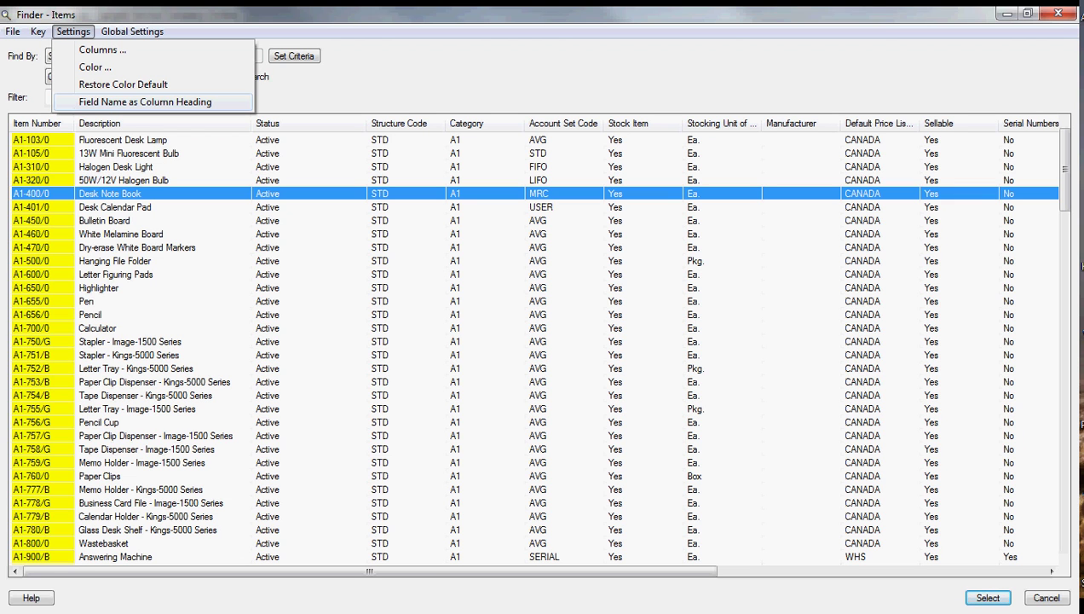
key(Return)
click(73, 32)
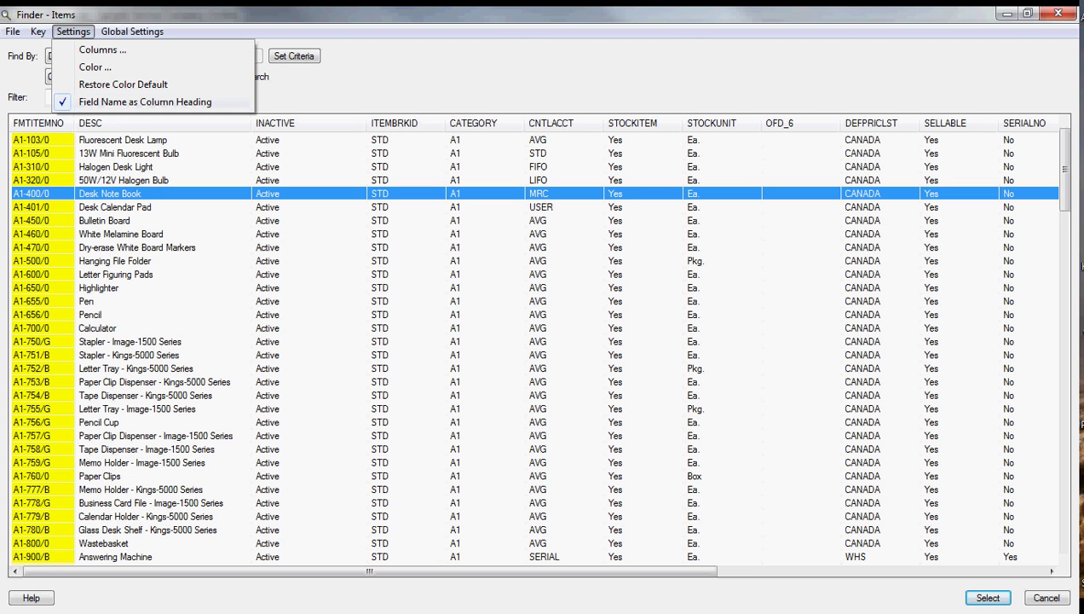
key(Escape)
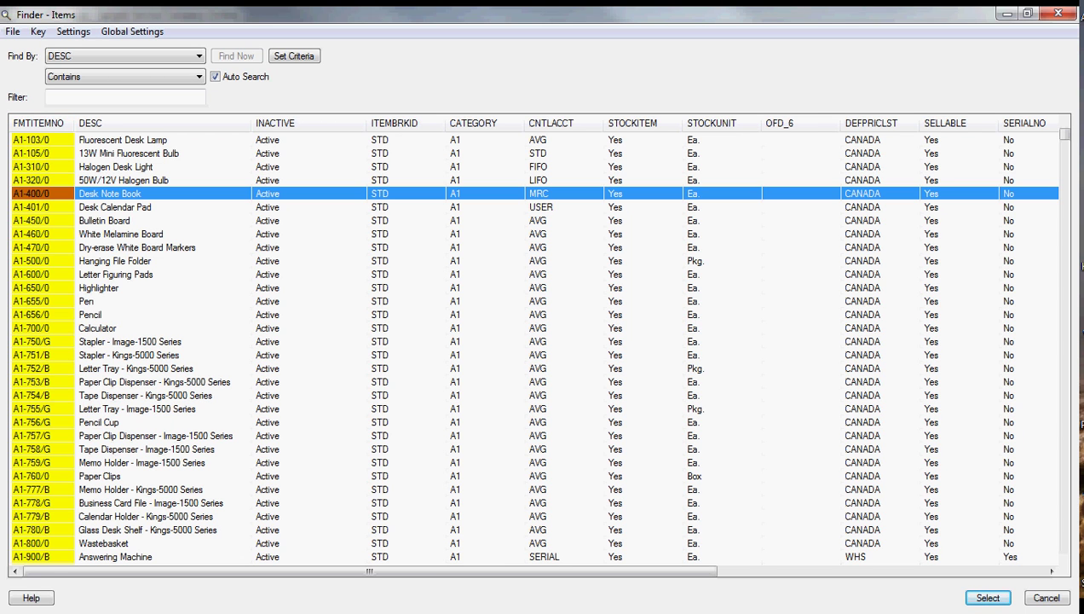
click(72, 31)
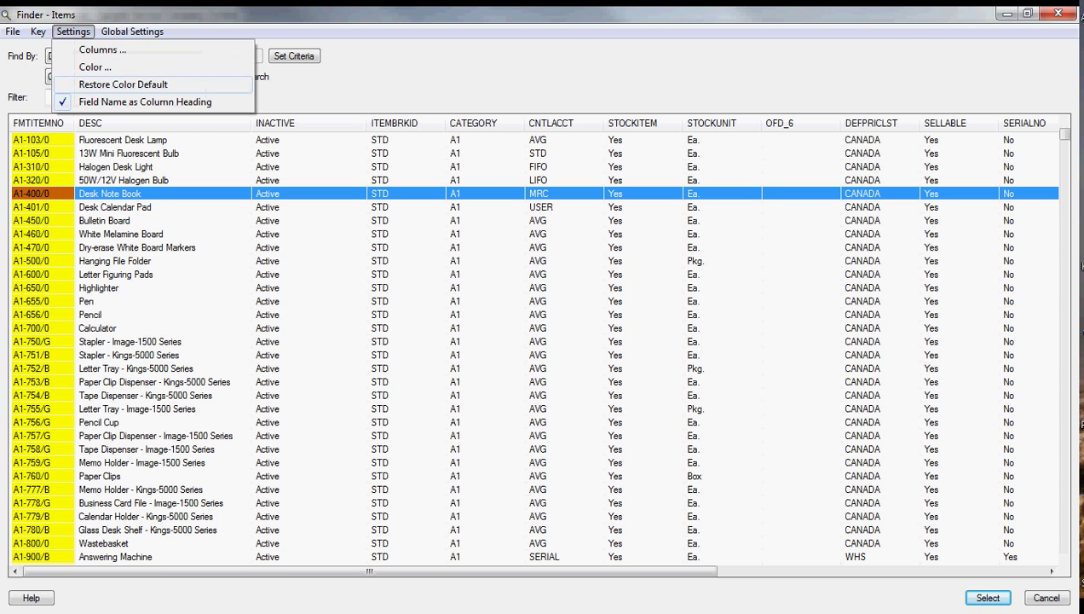
click(145, 102)
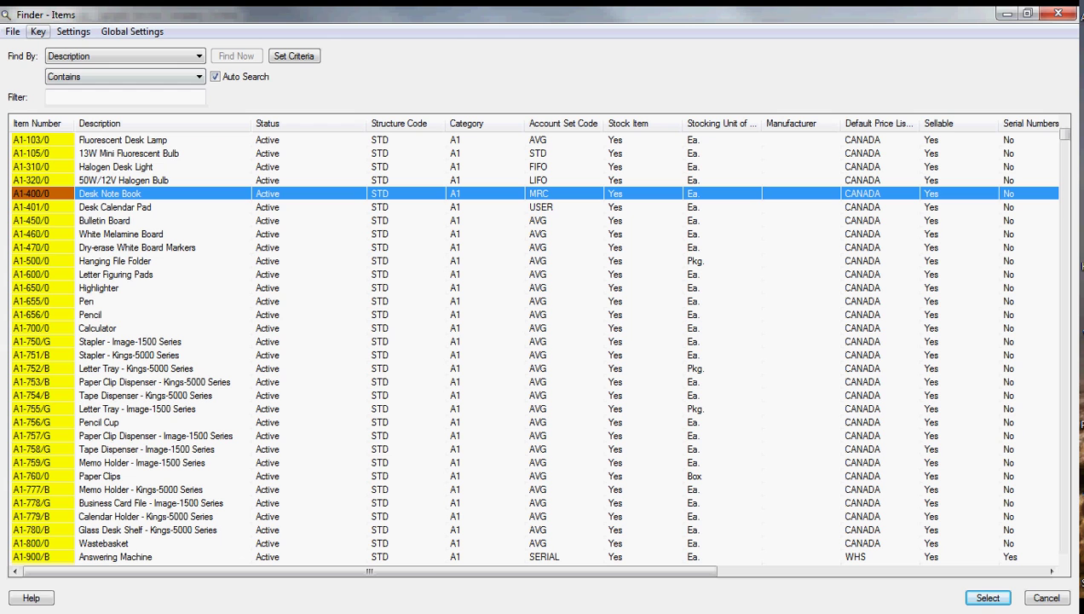
- Order the item list by the Item Description key and return it to the Item Number key
click(37, 32)
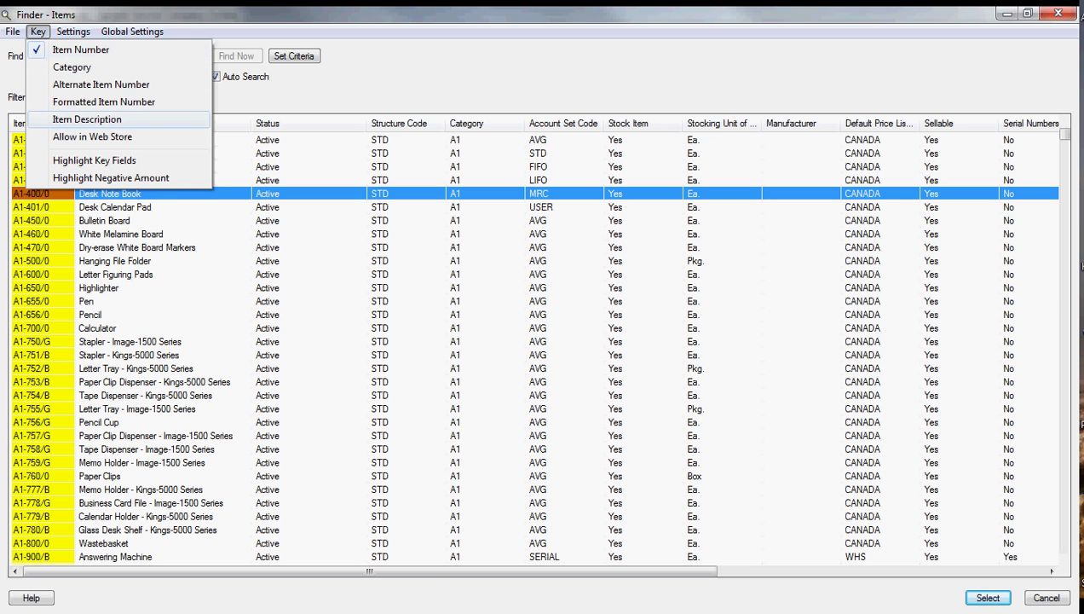
click(87, 119)
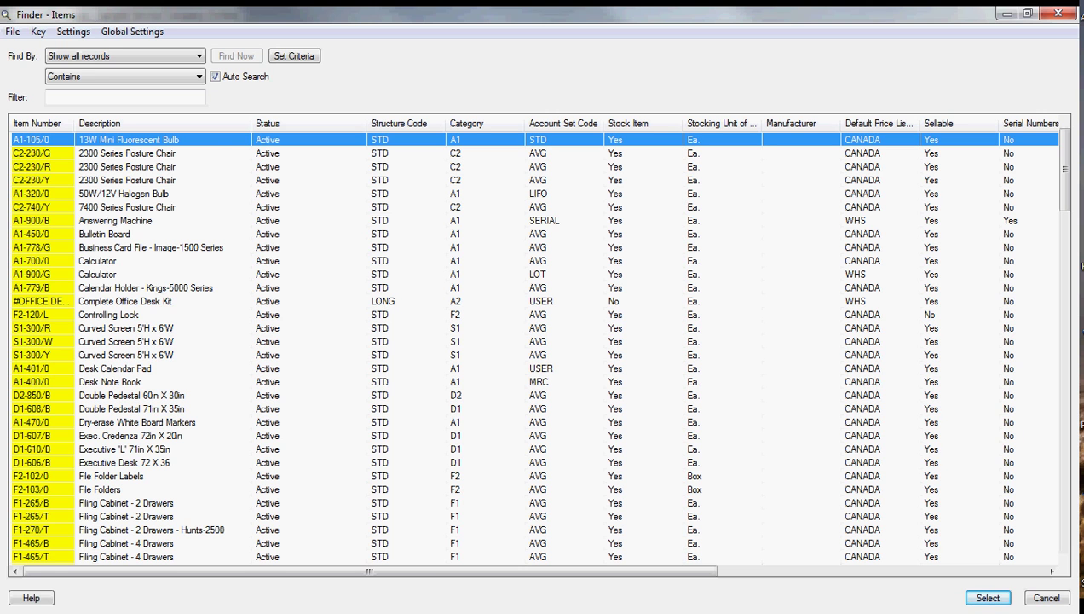
click(38, 31)
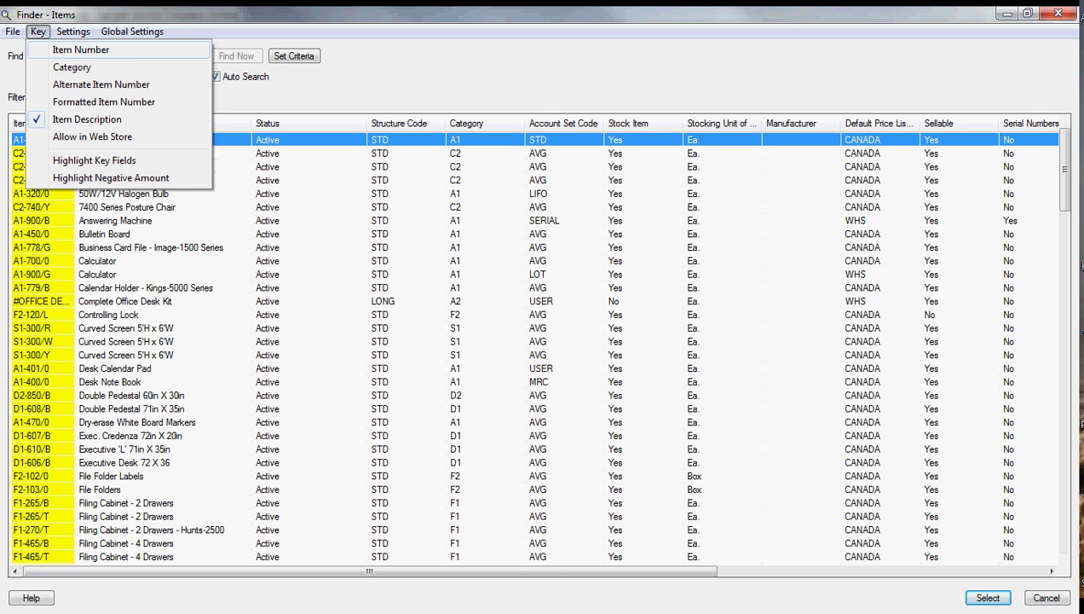
click(81, 49)
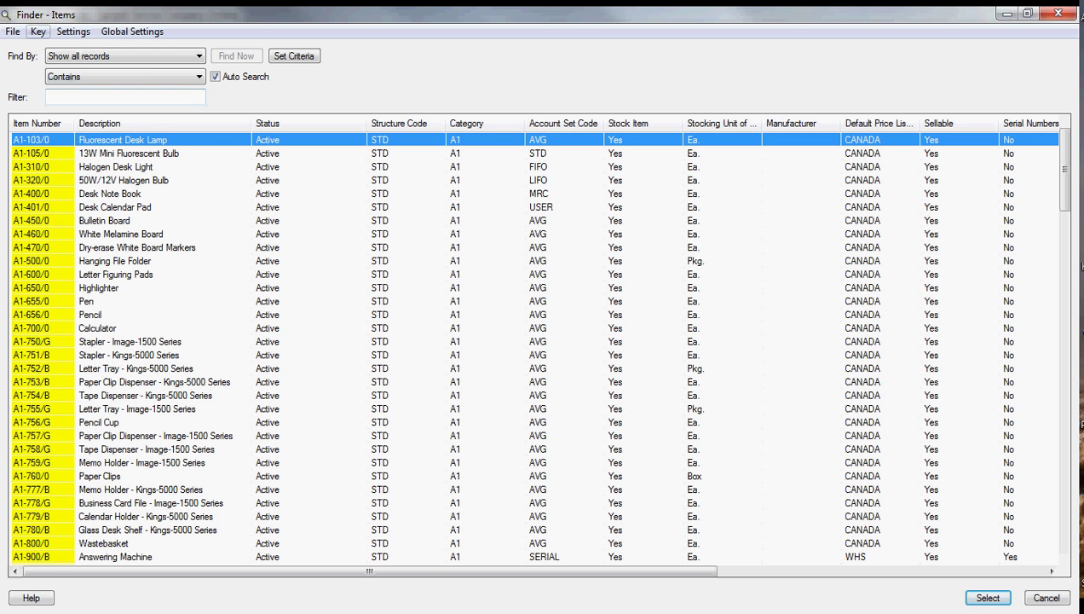
- Look through the available keys for ordering the item list and check the Find By field
click(39, 31)
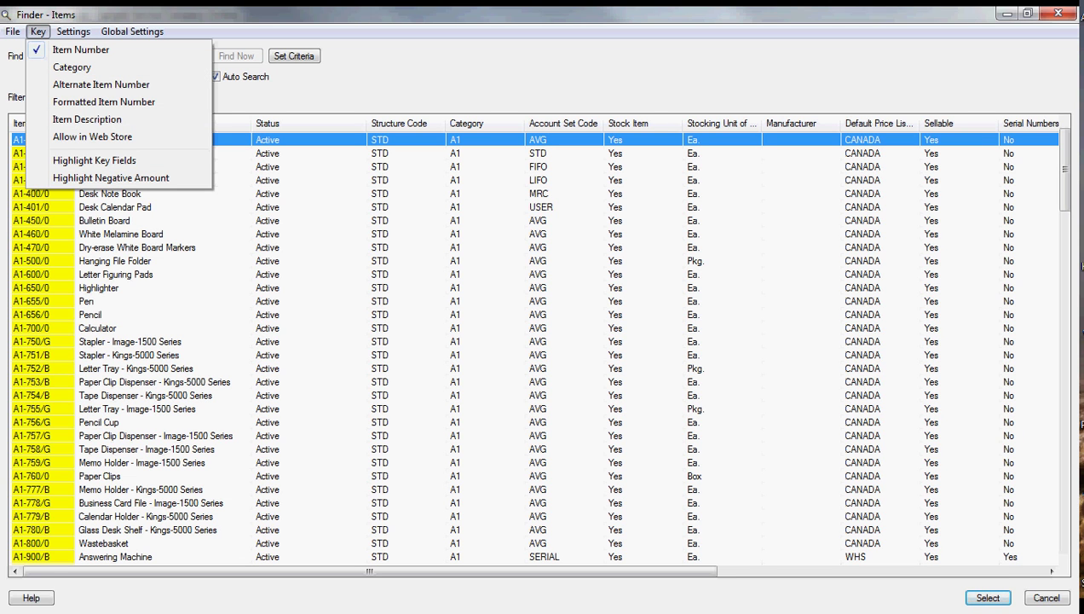
key(Down)
key(Down)
key(Down)
key(Down)
key(Down)
key(Down)
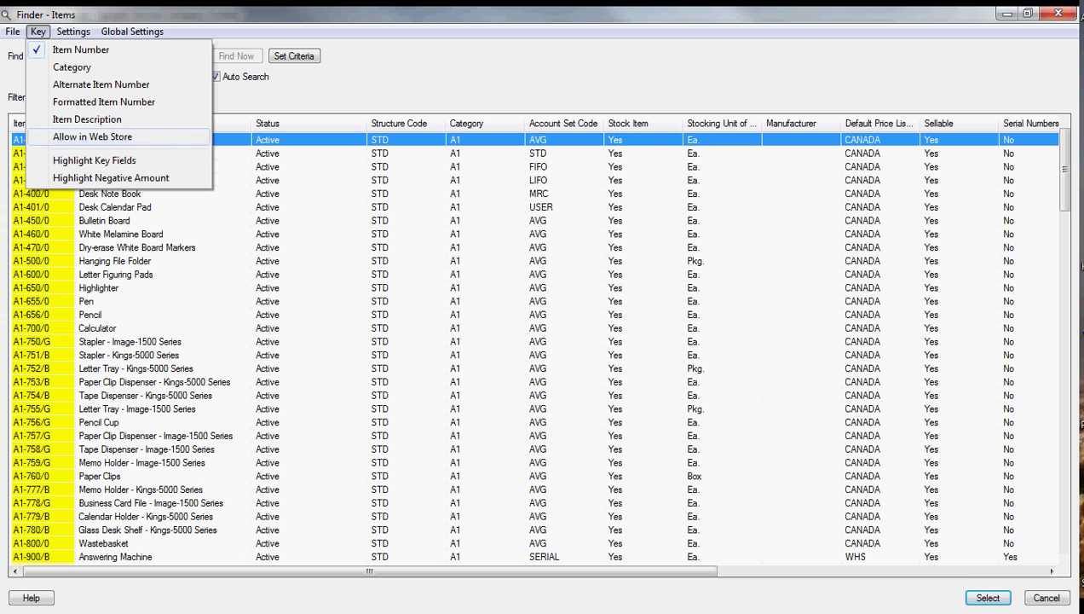
key(Up)
key(Up)
key(Up)
key(Up)
key(Up)
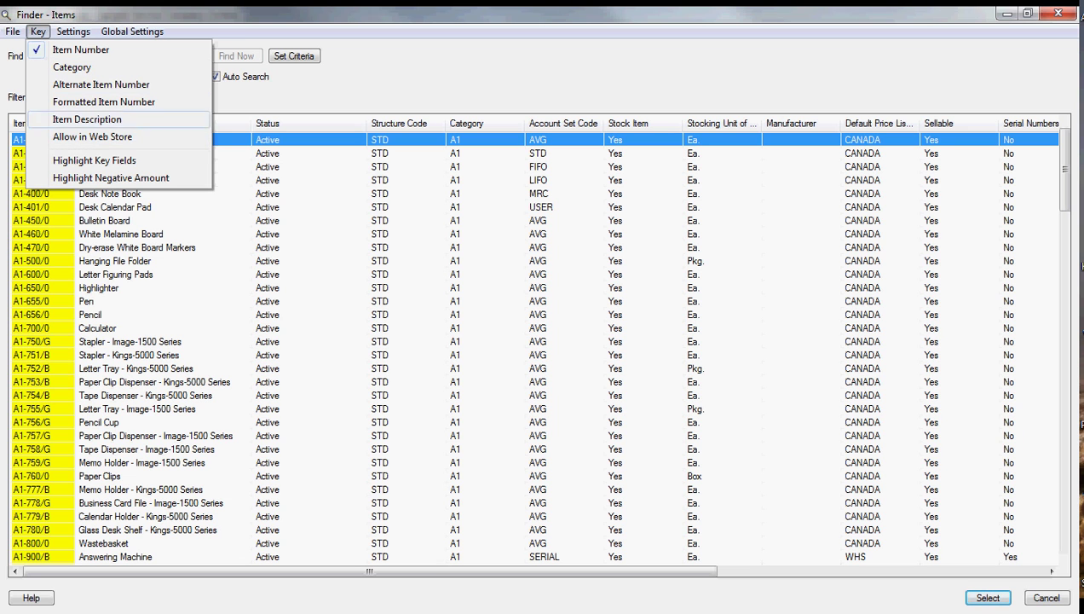
key(Escape)
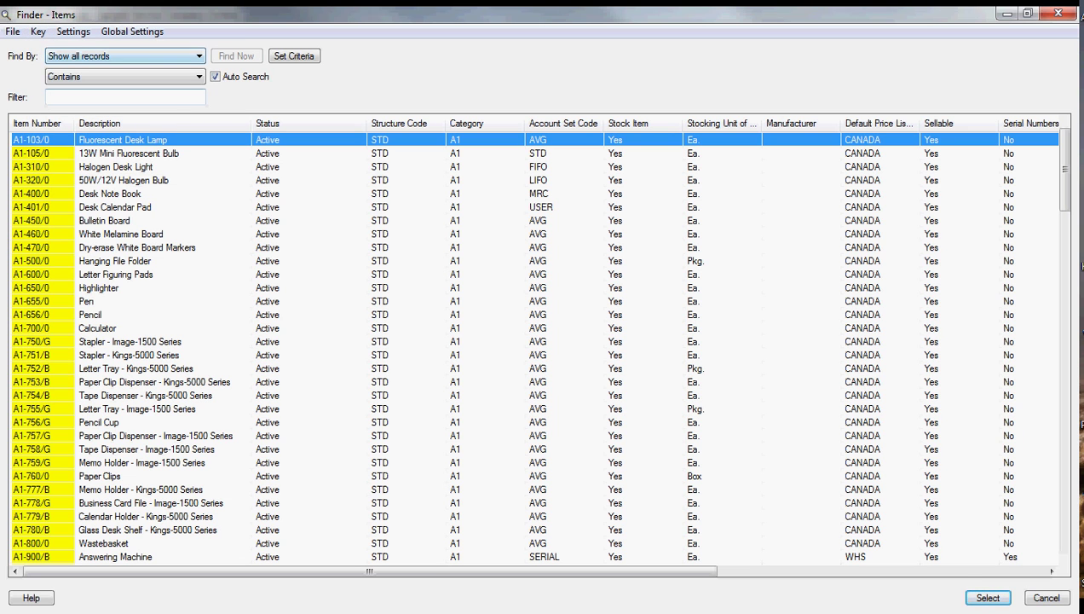
click(125, 56)
key(Up)
key(Escape)
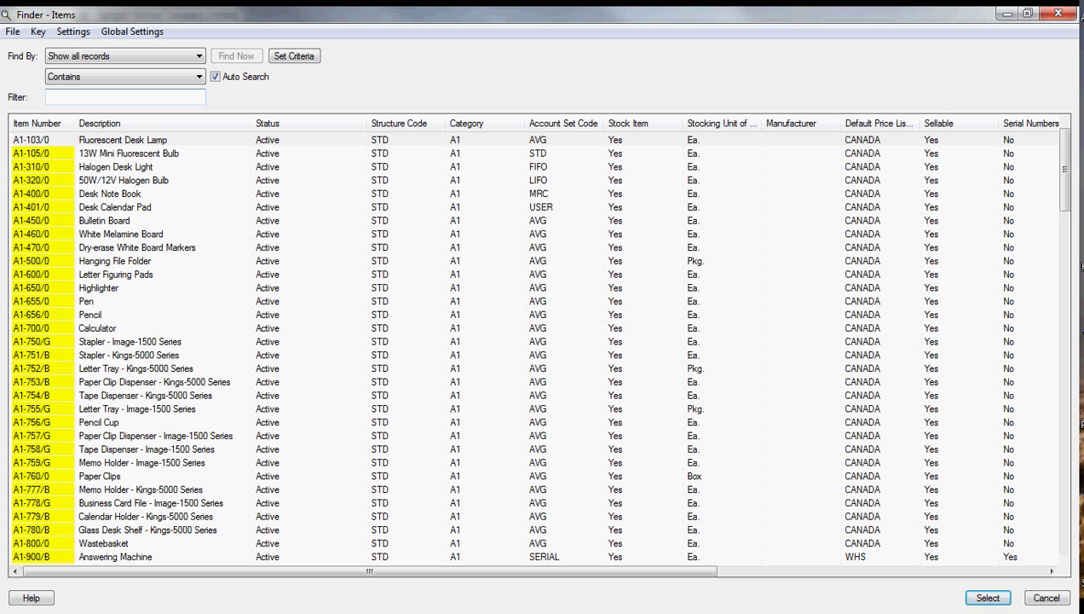
- Open the export of the item list, review the available file types, and leave without exporting
click(13, 31)
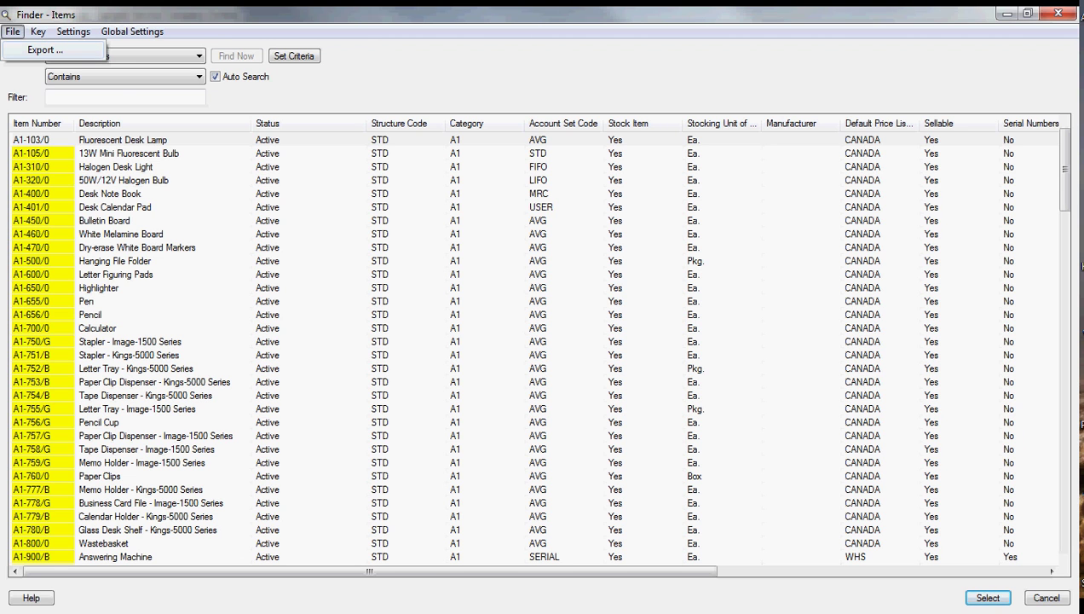
key(Return)
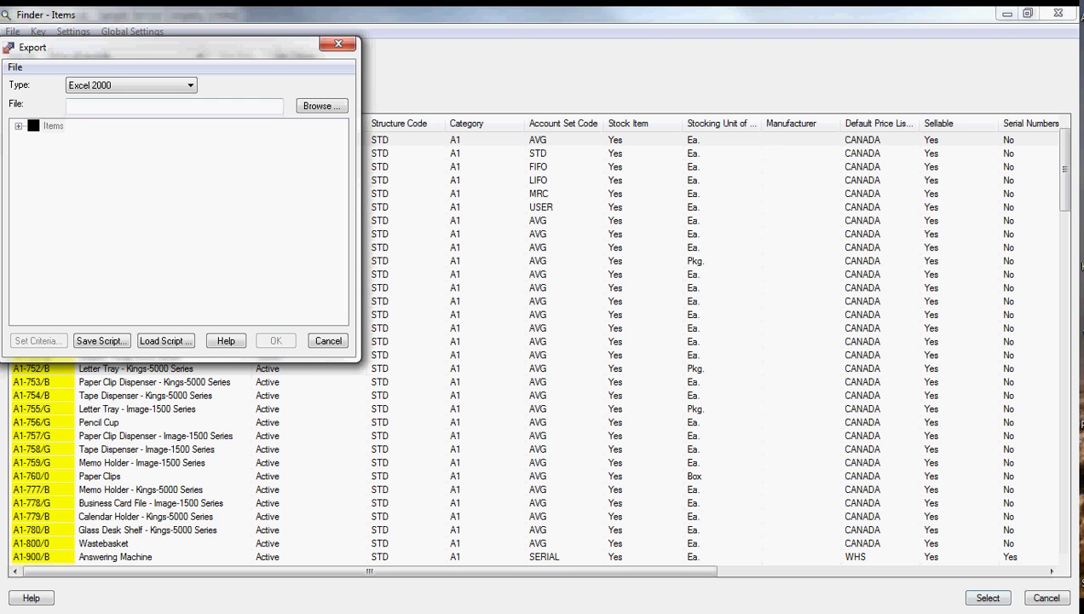
click(190, 85)
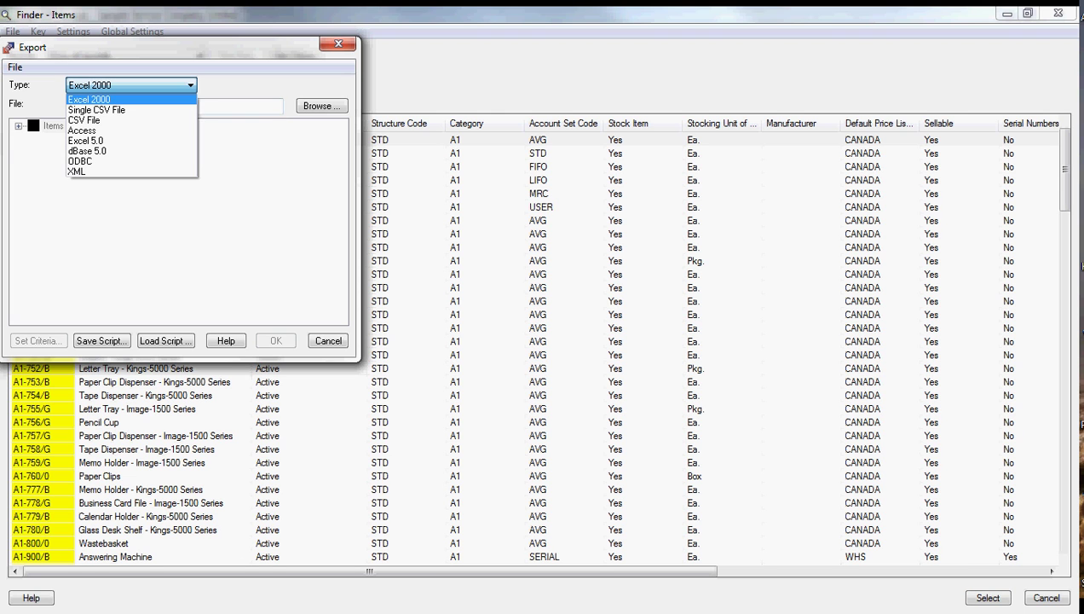
key(Down)
key(Down)
key(Down)
key(Down)
key(Down)
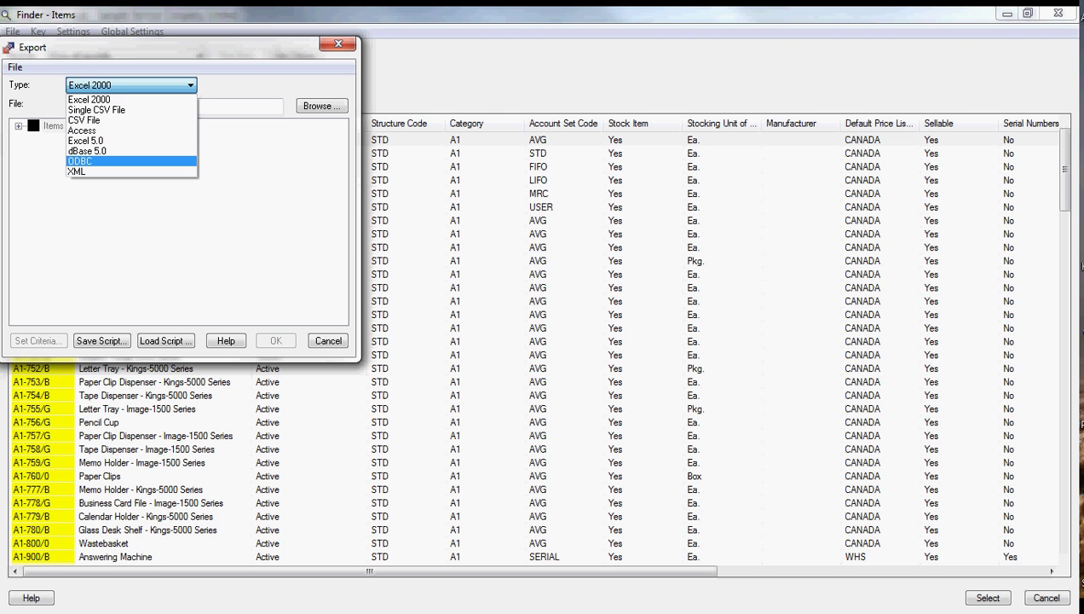
key(Escape)
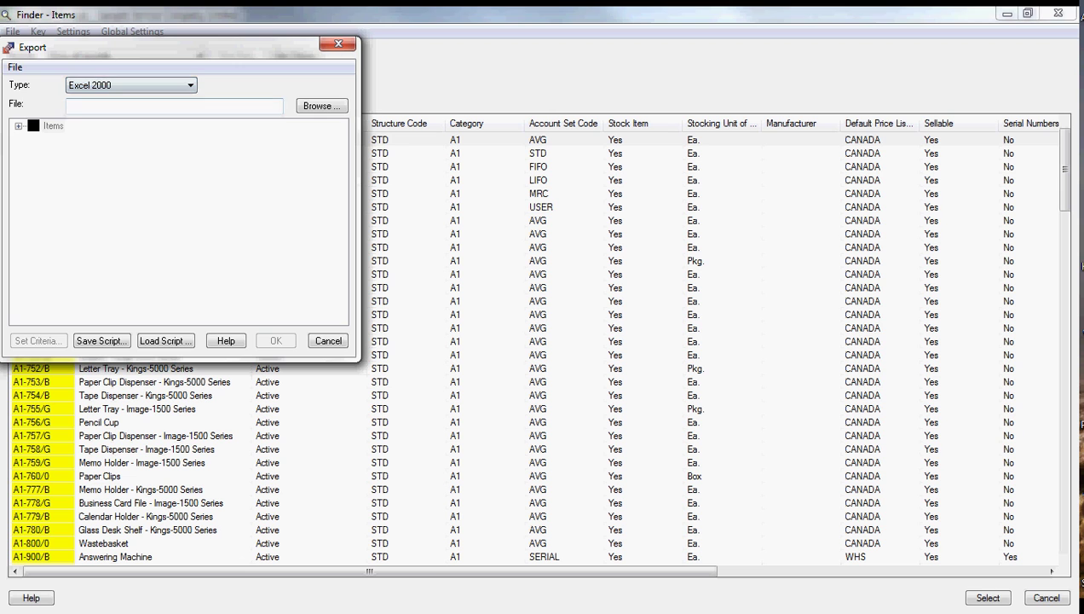
key(Escape)
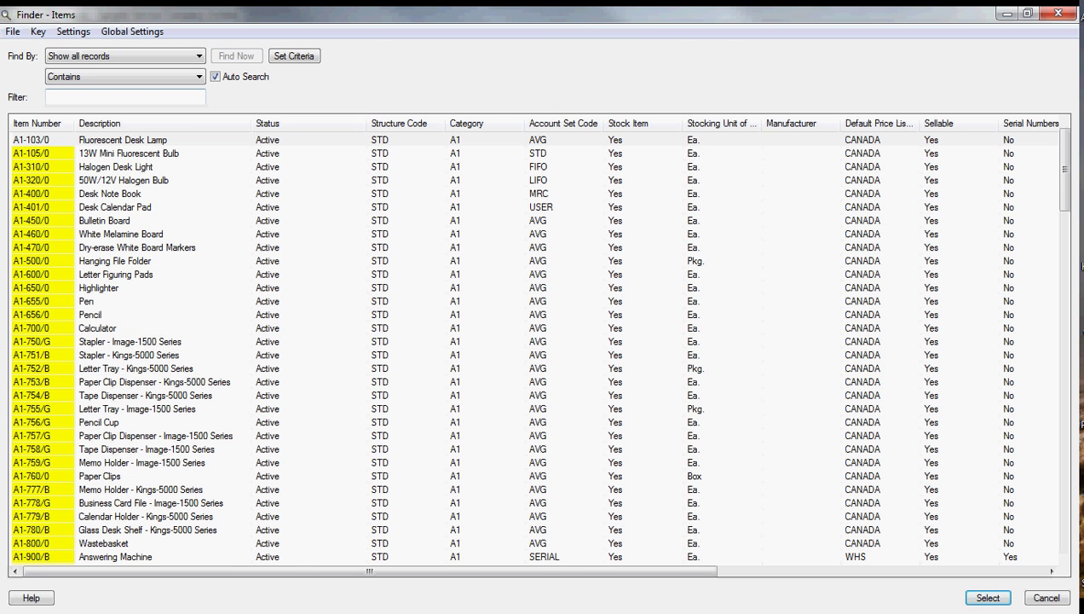
key(alt+f)
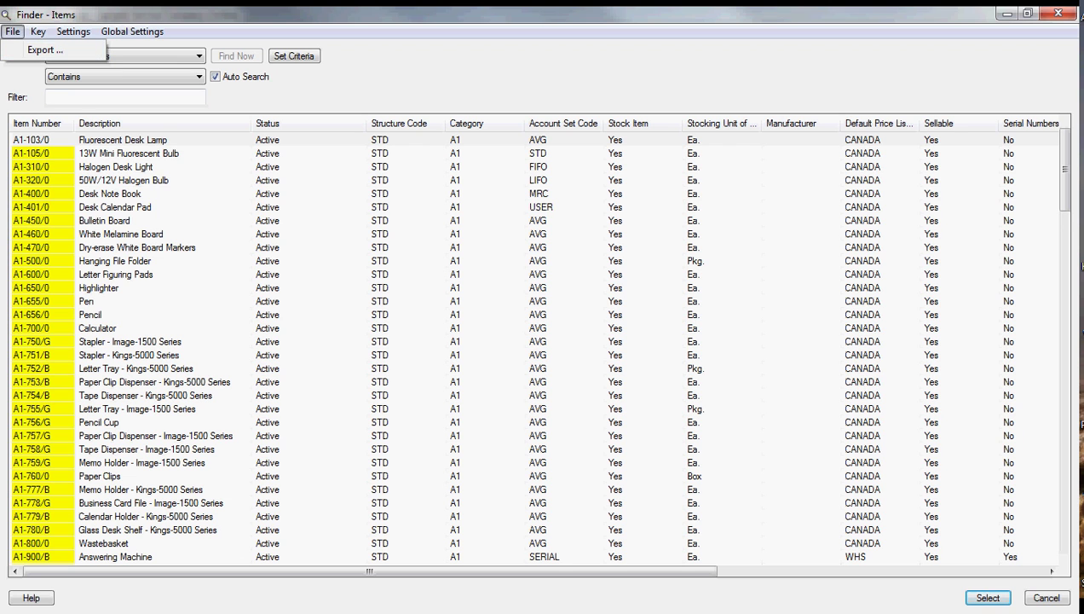
click(137, 193)
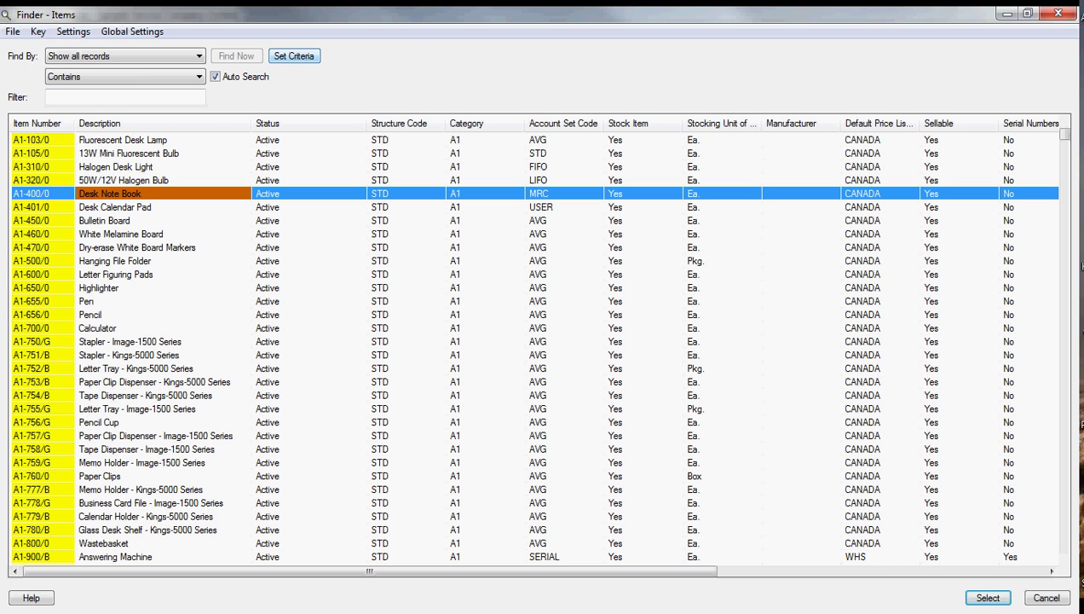
- Add the Status column as a field in the finder's criteria
click(293, 55)
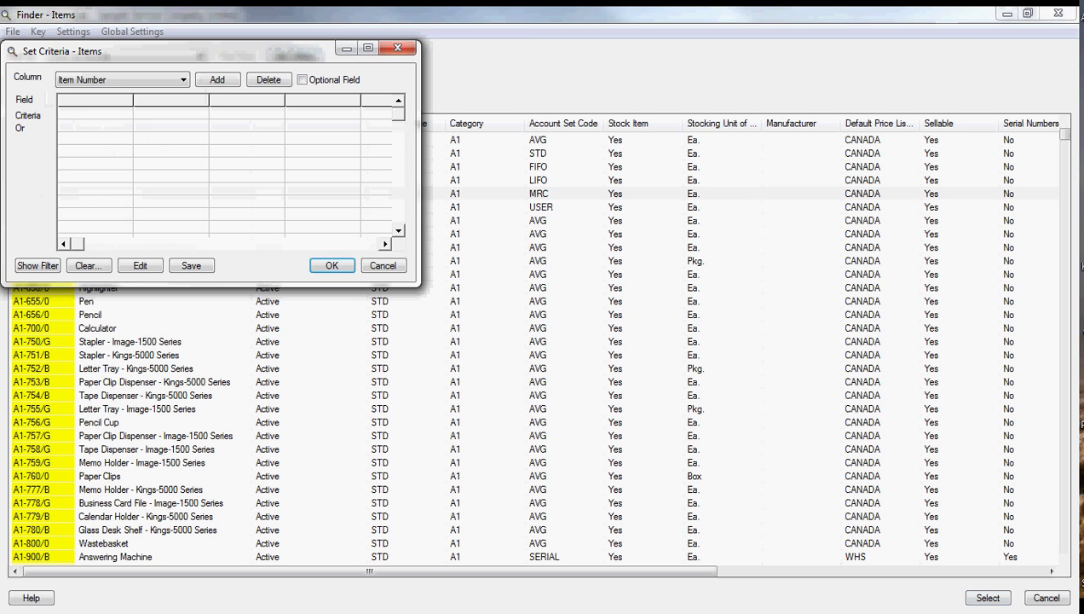
click(184, 80)
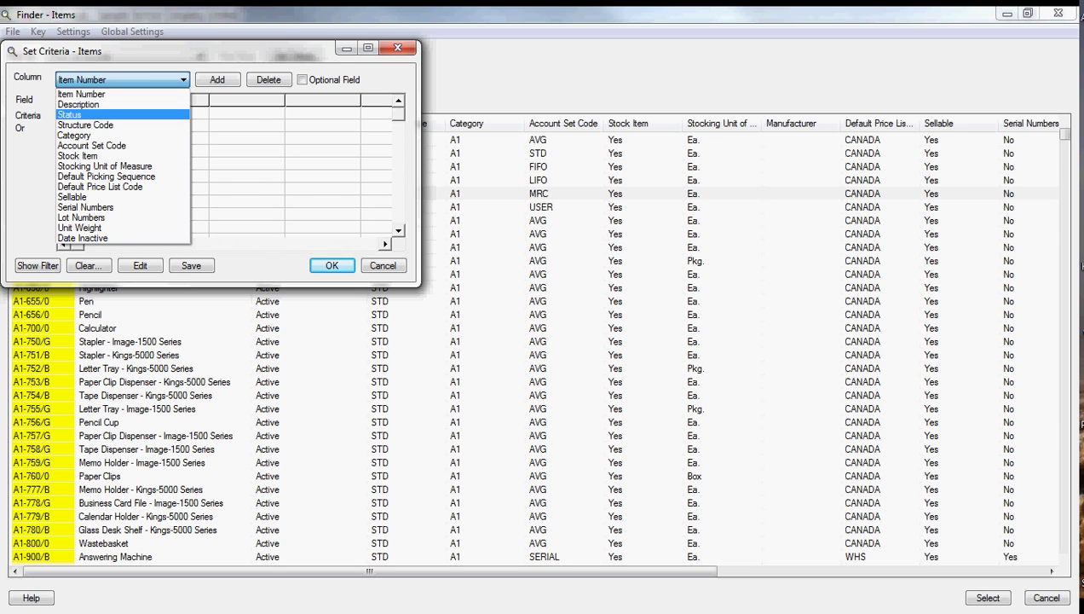
key(Return)
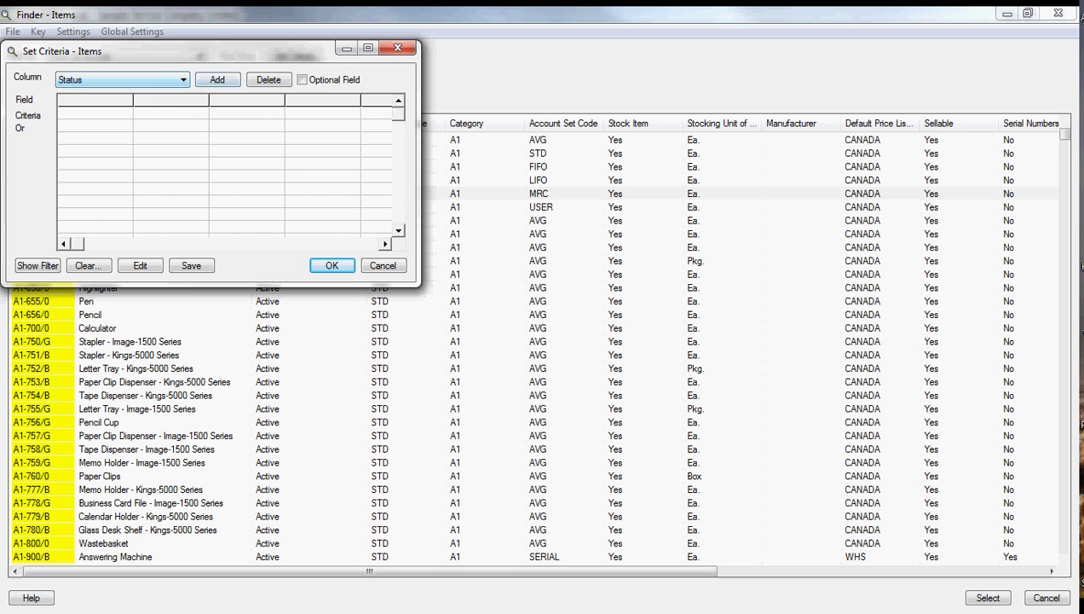
click(217, 79)
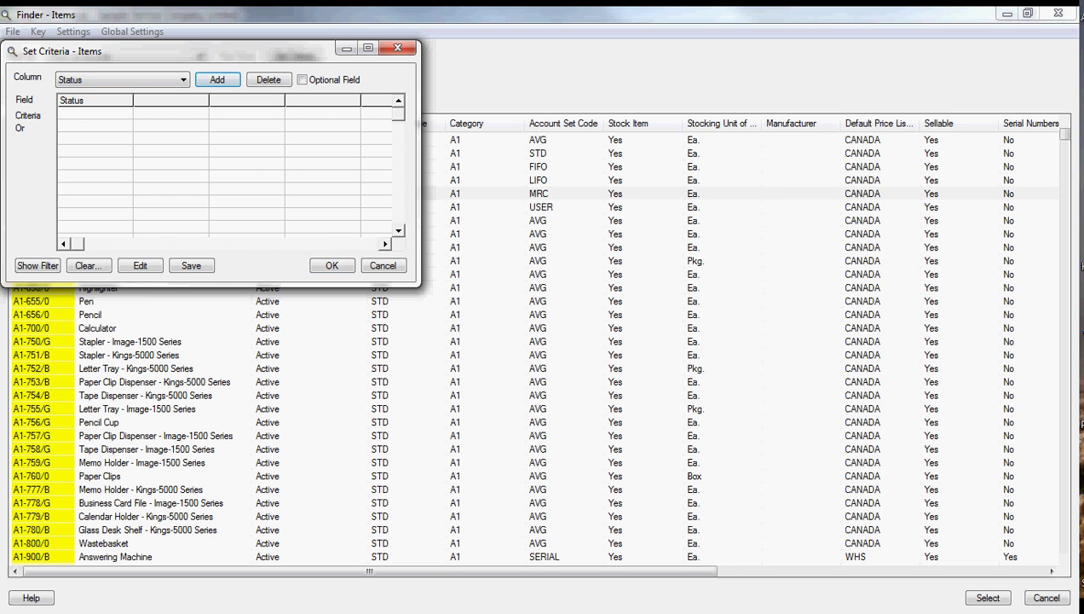
- Set the Status criterion to Active and apply the criteria to the item list
double_click(95, 113)
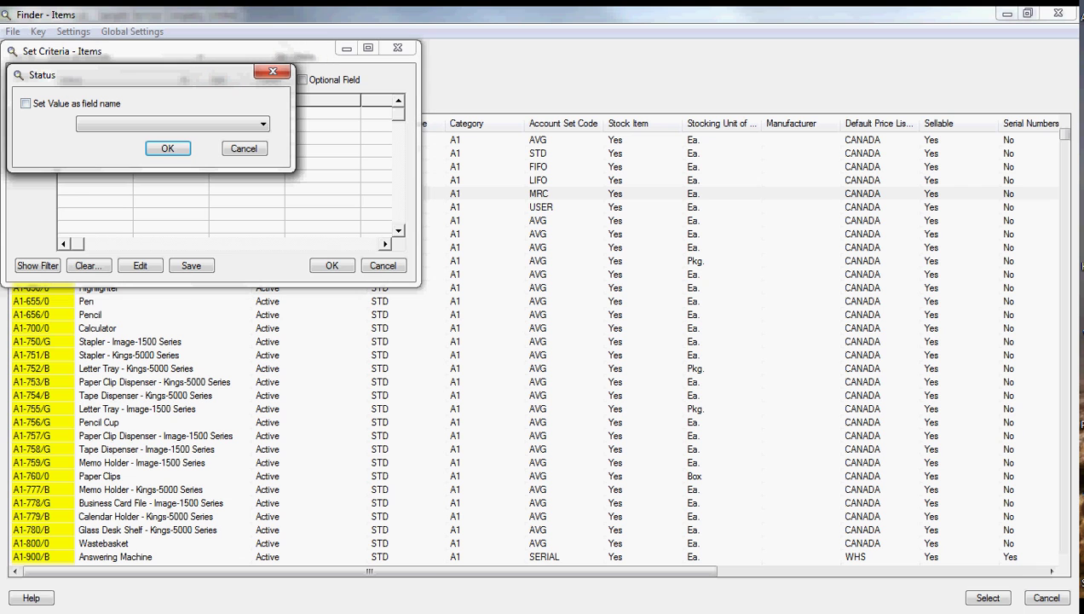
click(262, 124)
click(94, 138)
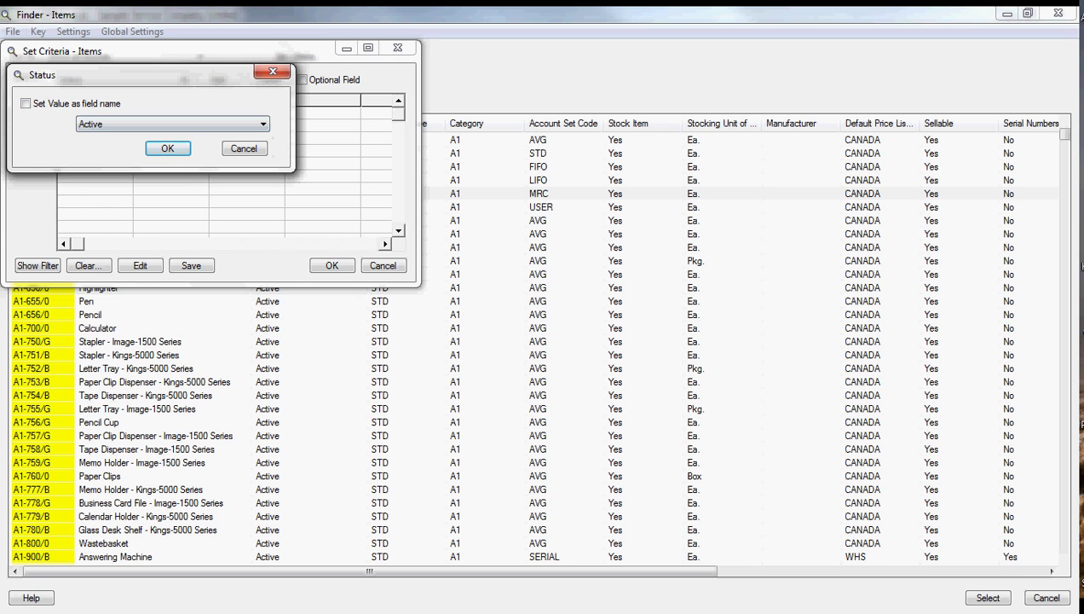
click(167, 148)
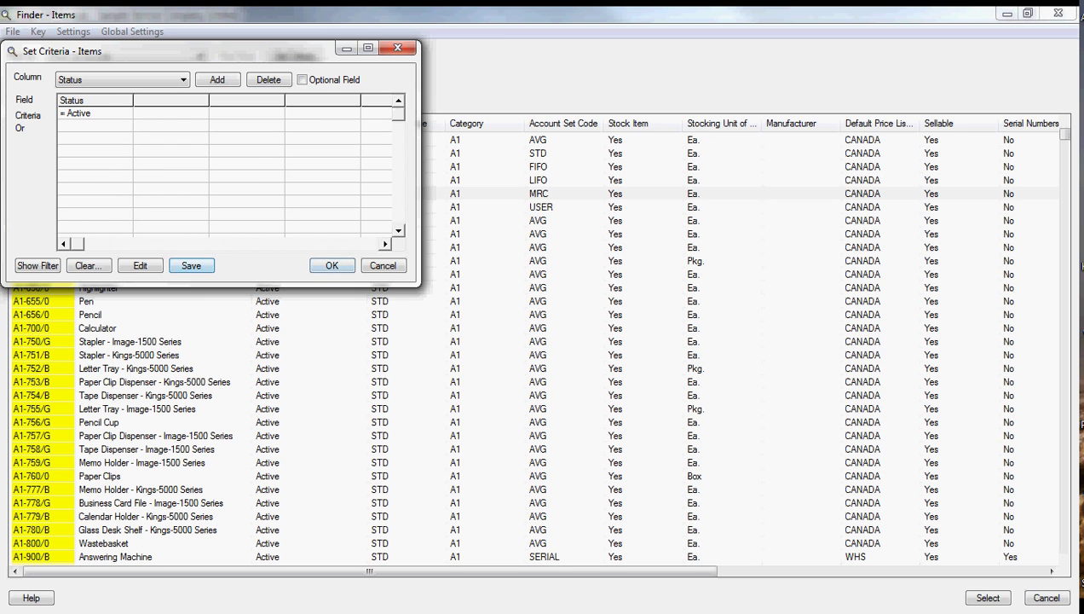
click(332, 266)
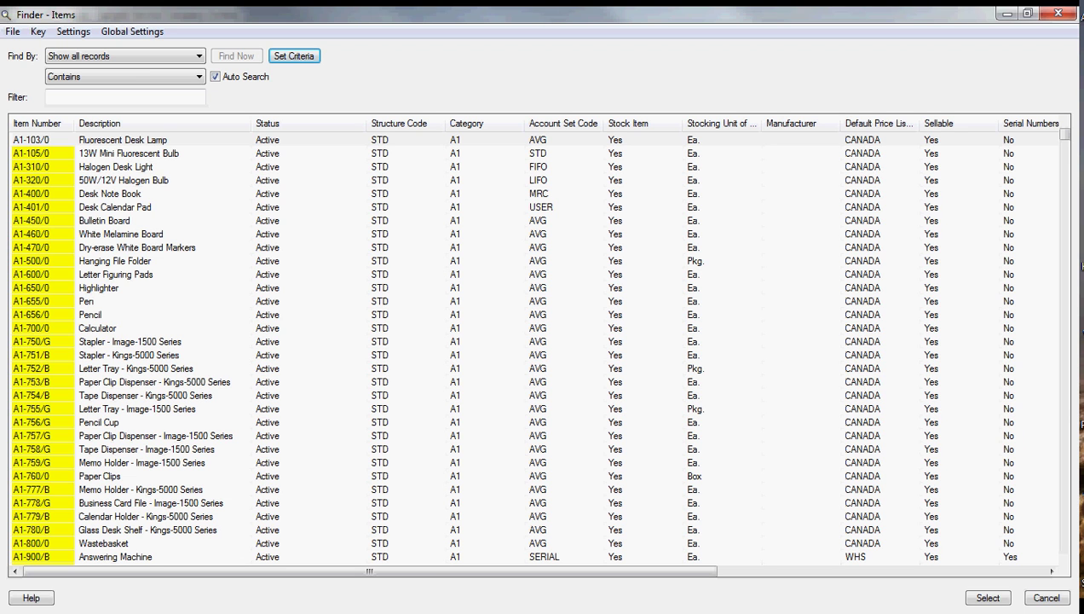
- Look through the filtered item list down to the desk items and back up, checking the Status column
click(308, 355)
scroll(308, 354, down, 6)
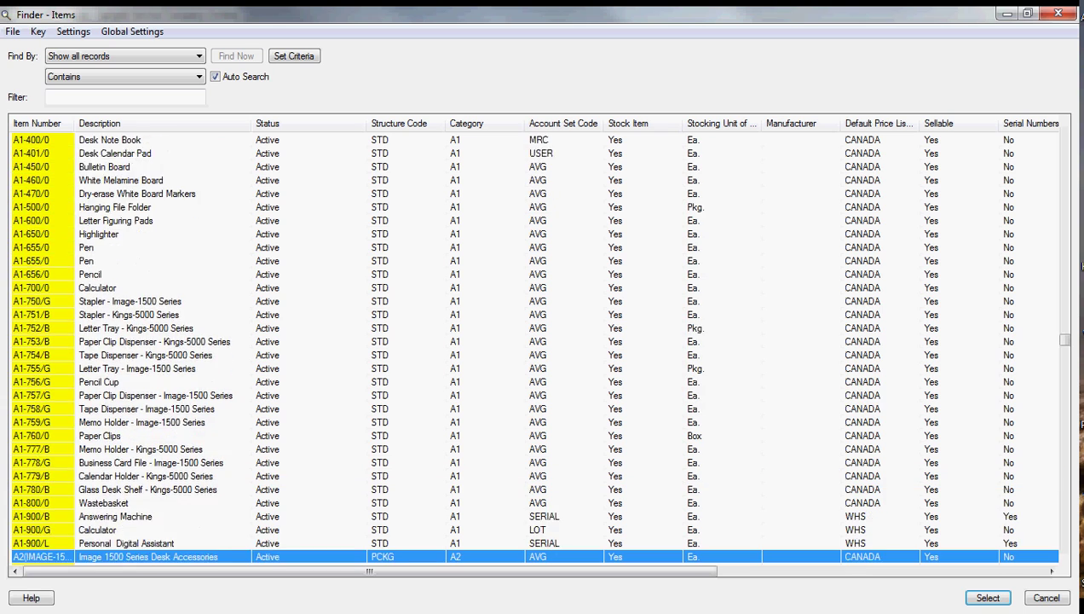
key(Down)
key(Down)
key(Down)
key(Down)
key(Down)
key(Down)
key(Down)
key(Down)
key(Down)
key(Down)
key(Down)
key(Down)
key(Down)
key(Down)
key(Down)
key(Down)
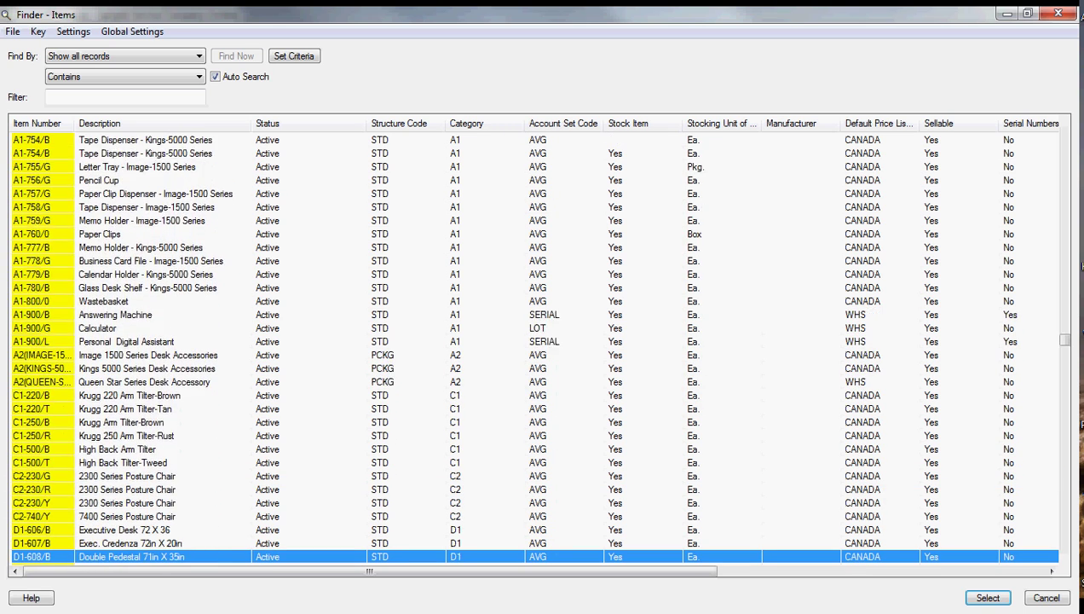
key(Down)
key(Down)
key(Down)
key(Down)
key(Up)
key(Up)
key(Up)
key(Up)
key(Up)
key(Up)
key(Up)
key(Up)
key(Up)
key(Up)
key(Up)
key(Up)
key(Up)
key(Up)
key(Up)
key(Up)
key(Up)
key(Up)
key(Up)
key(Up)
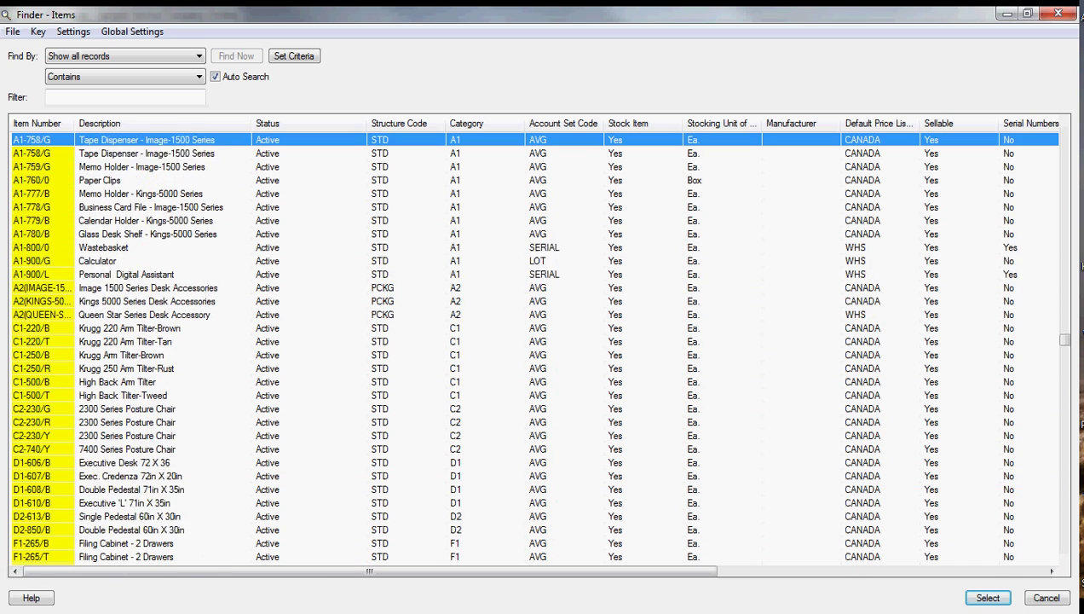
key(Up)
key(Up)
key(Up)
key(Up)
key(Up)
key(Up)
key(Up)
key(Up)
key(Up)
key(Up)
key(Up)
key(Up)
key(Up)
key(Up)
key(Up)
key(Up)
key(Up)
key(Up)
key(Up)
key(Up)
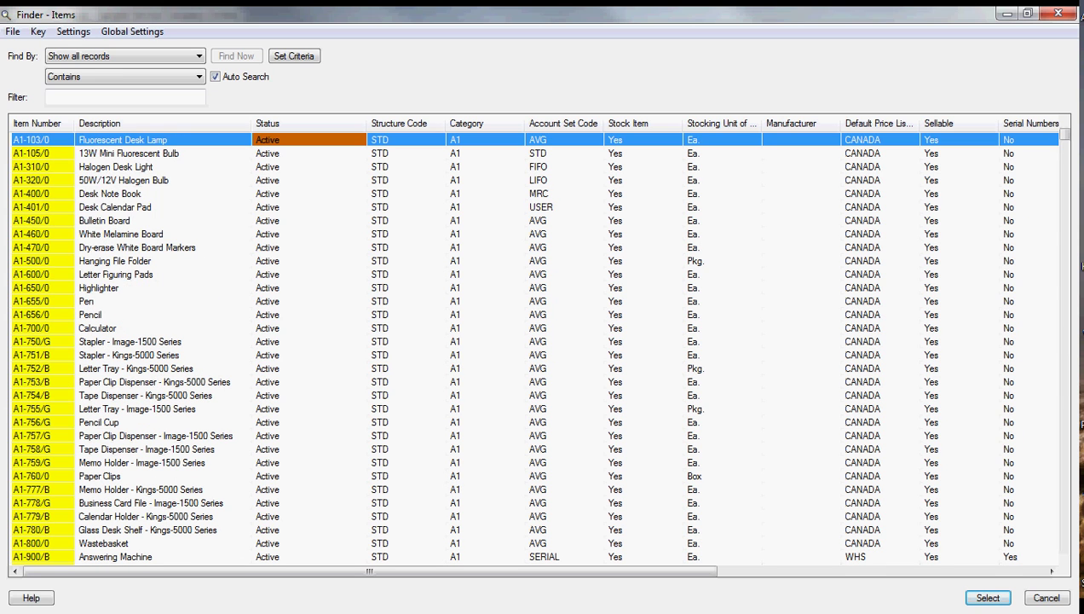
- Clear the criteria cell under the Status field and apply the emptied criteria to the item list
click(293, 56)
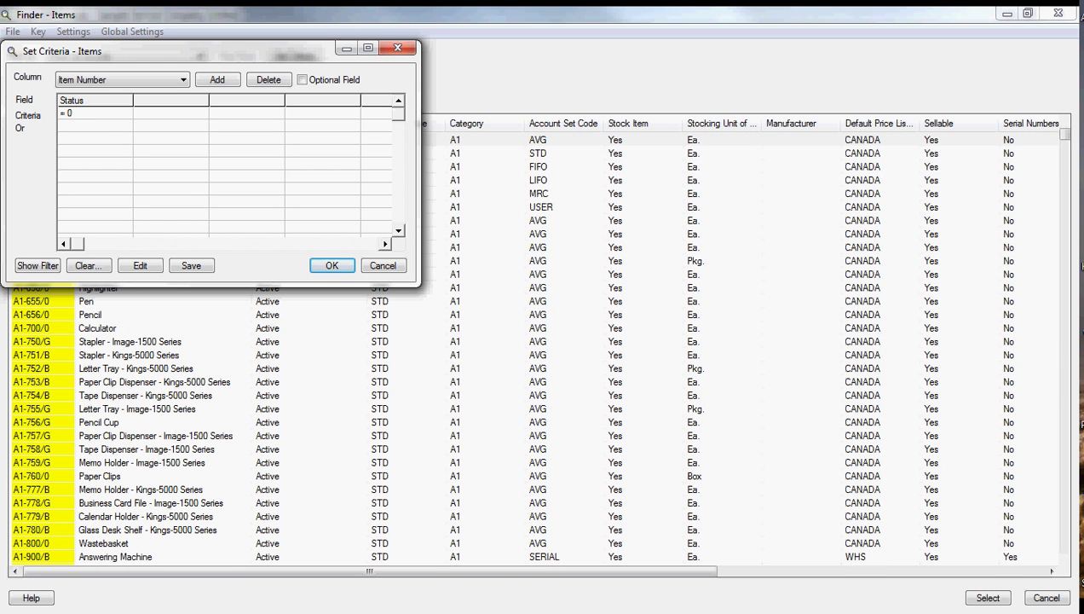
click(95, 100)
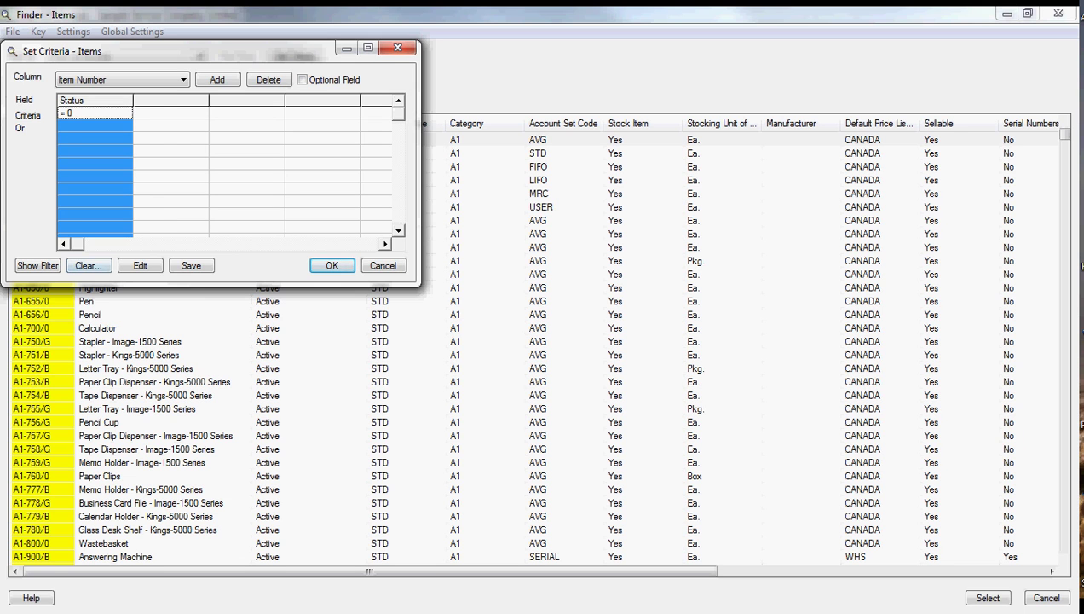
click(89, 265)
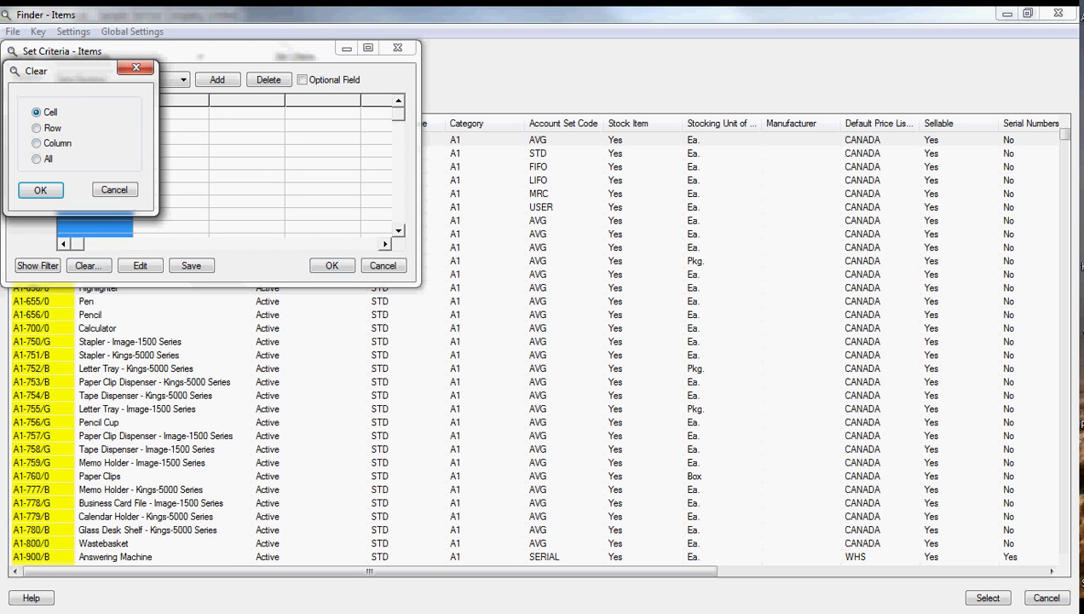
key(Return)
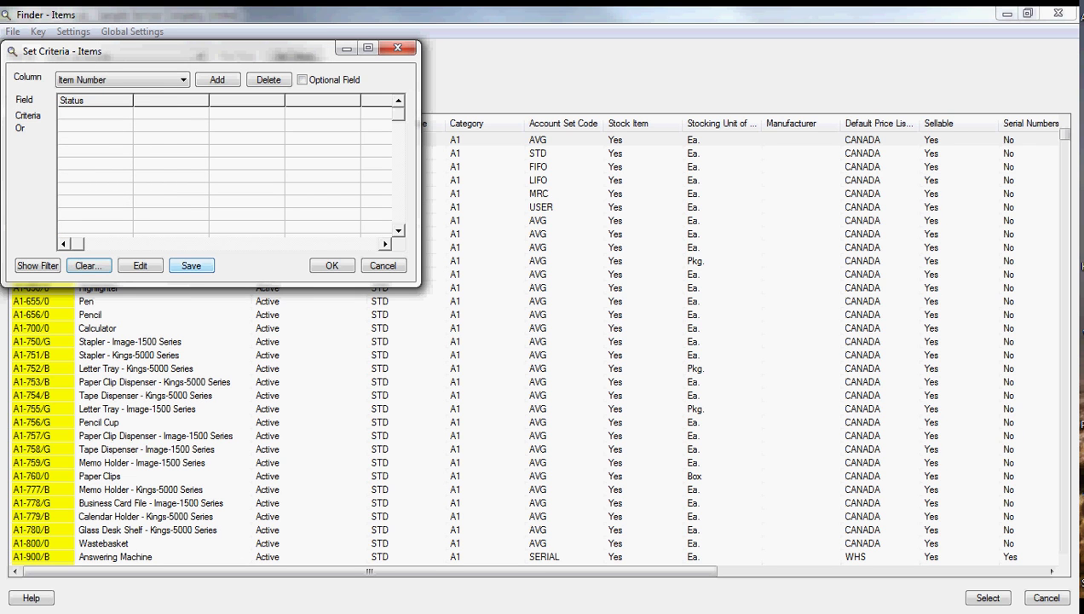
click(333, 265)
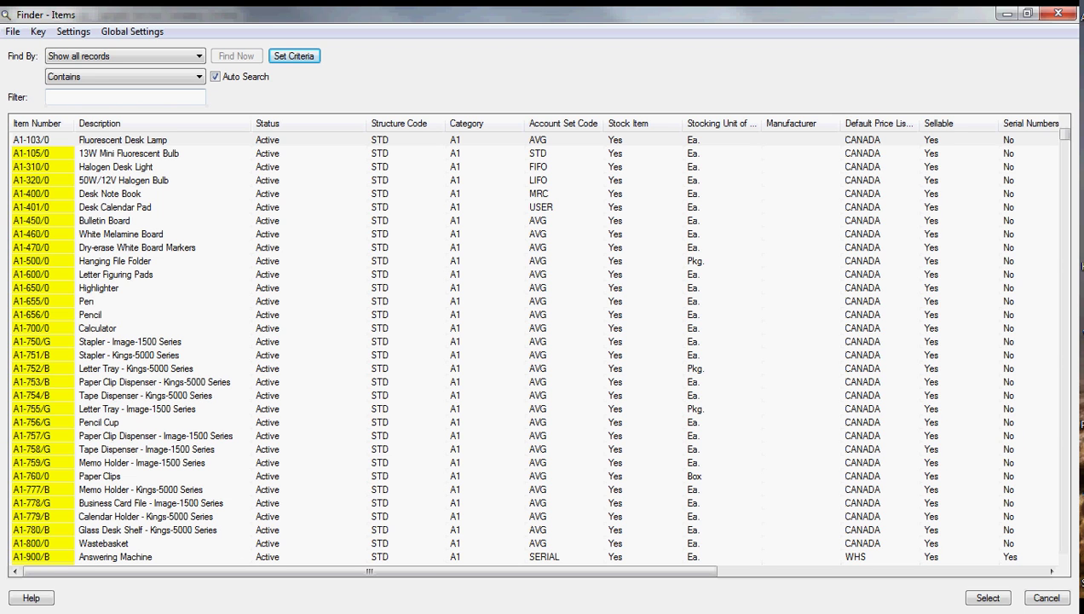
- Check the finder's Global Settings for the Go to Filter First option and close the finder
click(124, 76)
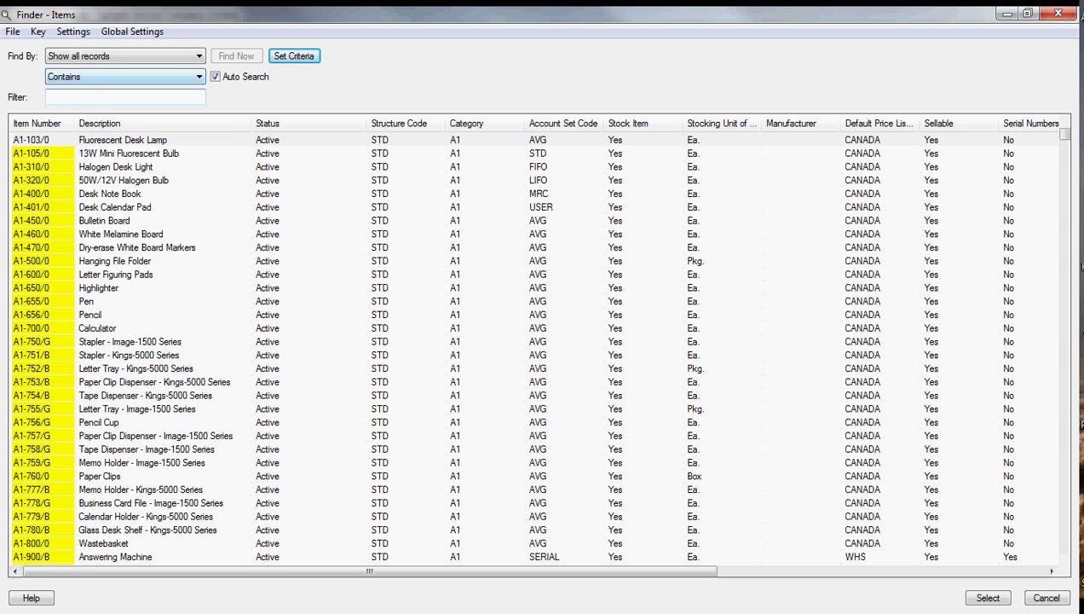
click(132, 32)
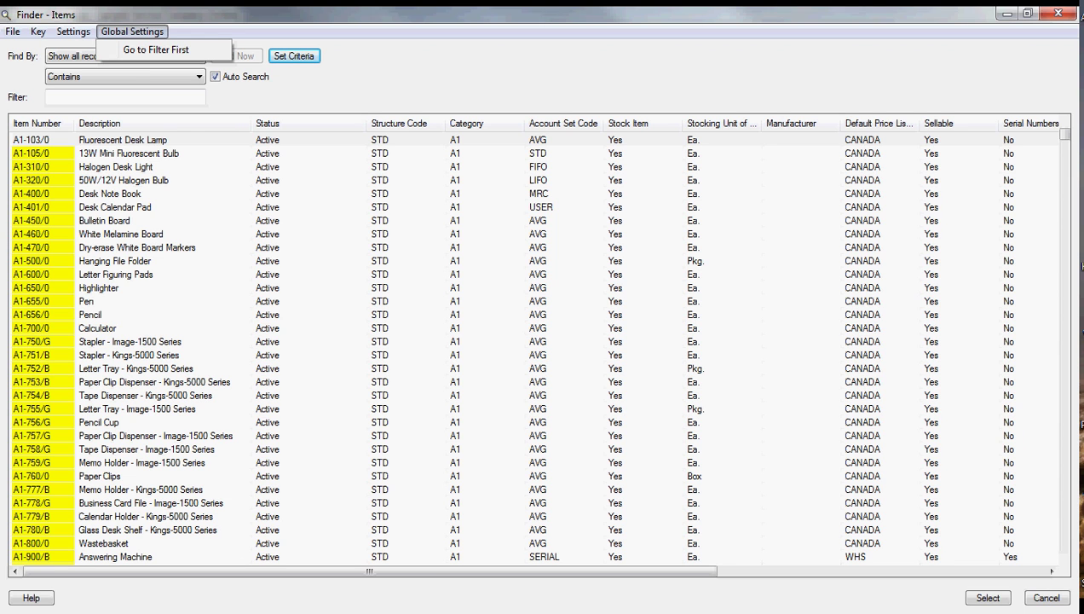
key(Down)
click(162, 207)
click(1057, 13)
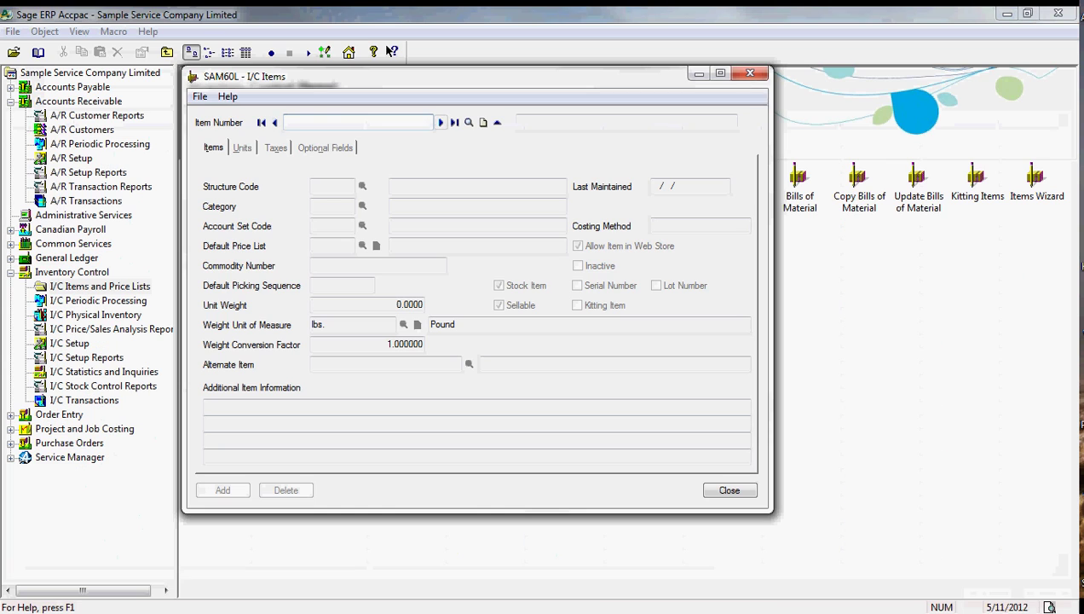
- Reopen the item finder at full size, try entering text in the Description filter, and clear it
click(468, 123)
key(space)
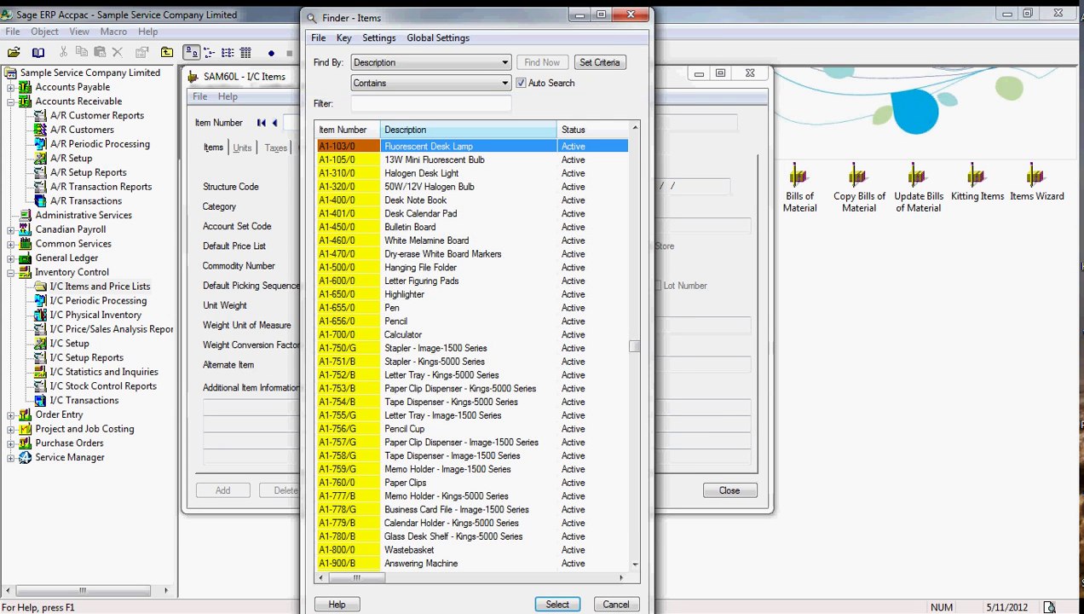
click(598, 15)
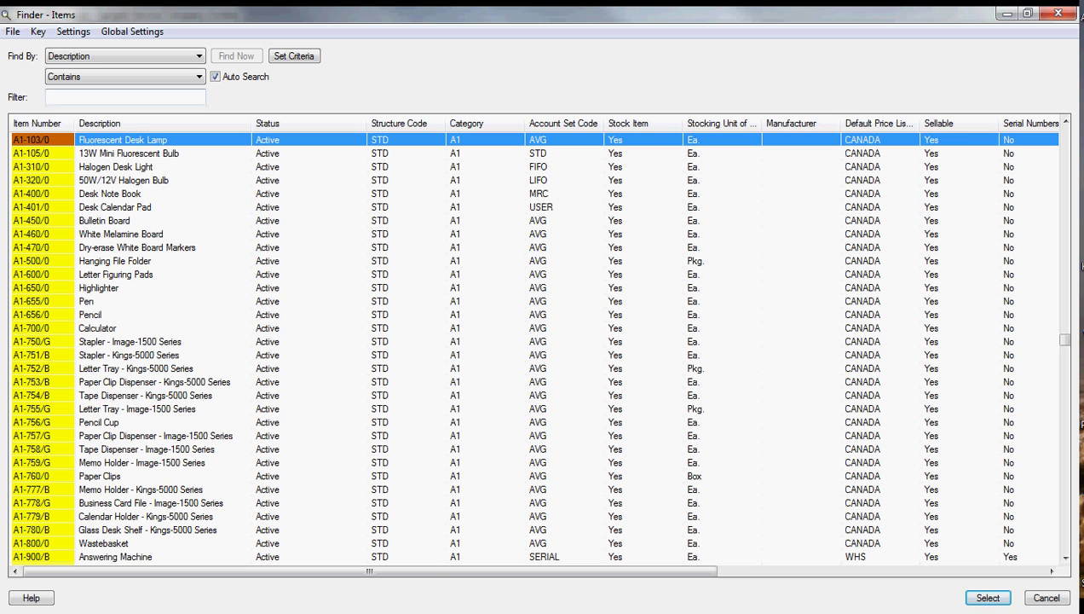
click(71, 97)
text(as)
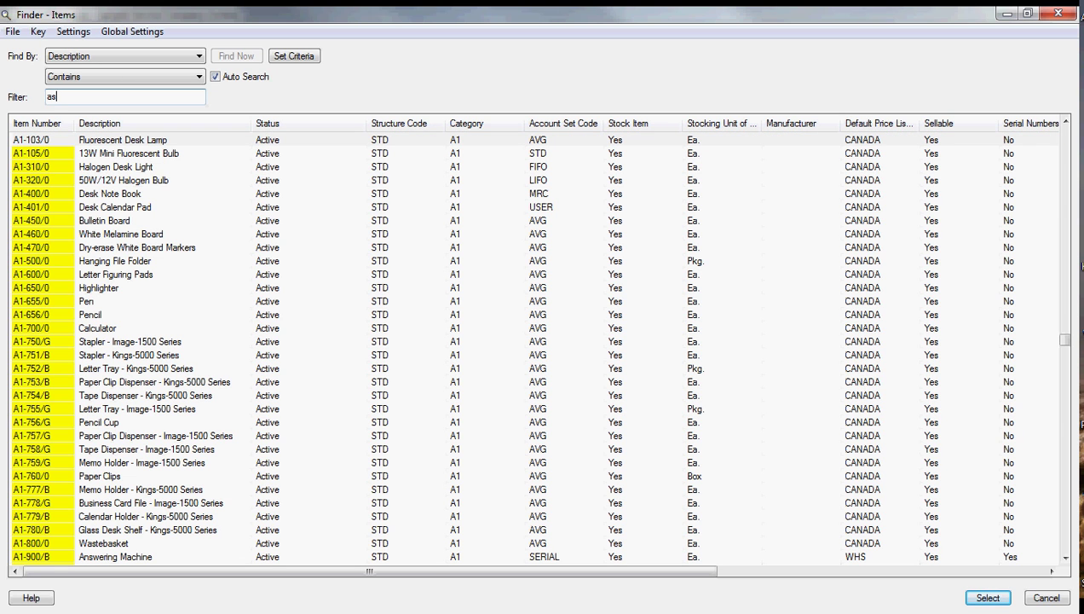
text(asdf)
key(BackSpace)
key(BackSpace)
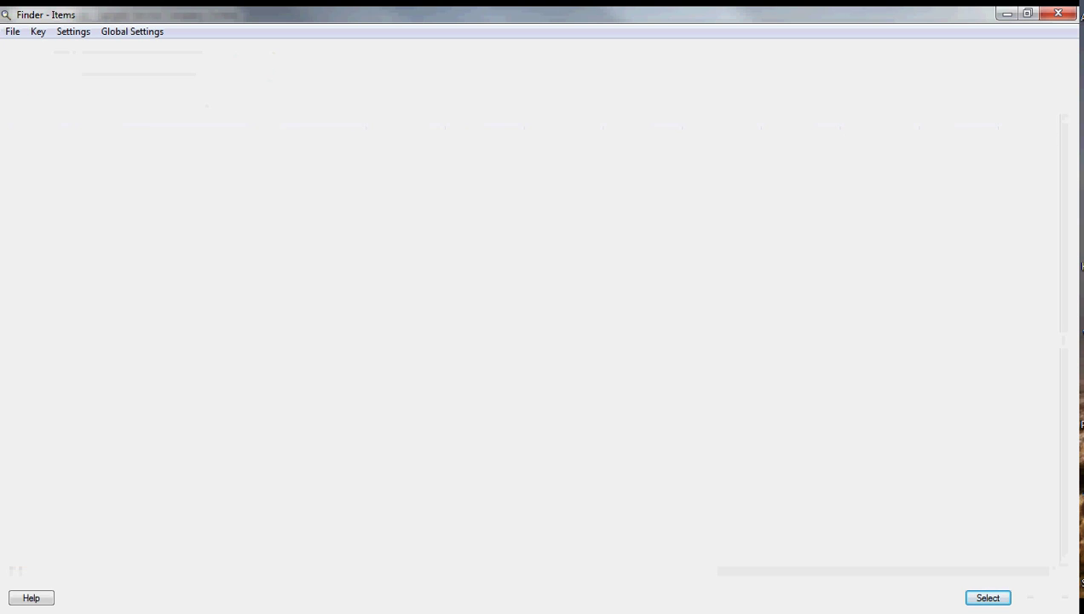
key(BackSpace)
key(BackSpace)
key(BackSpace)
key(BackSpace)
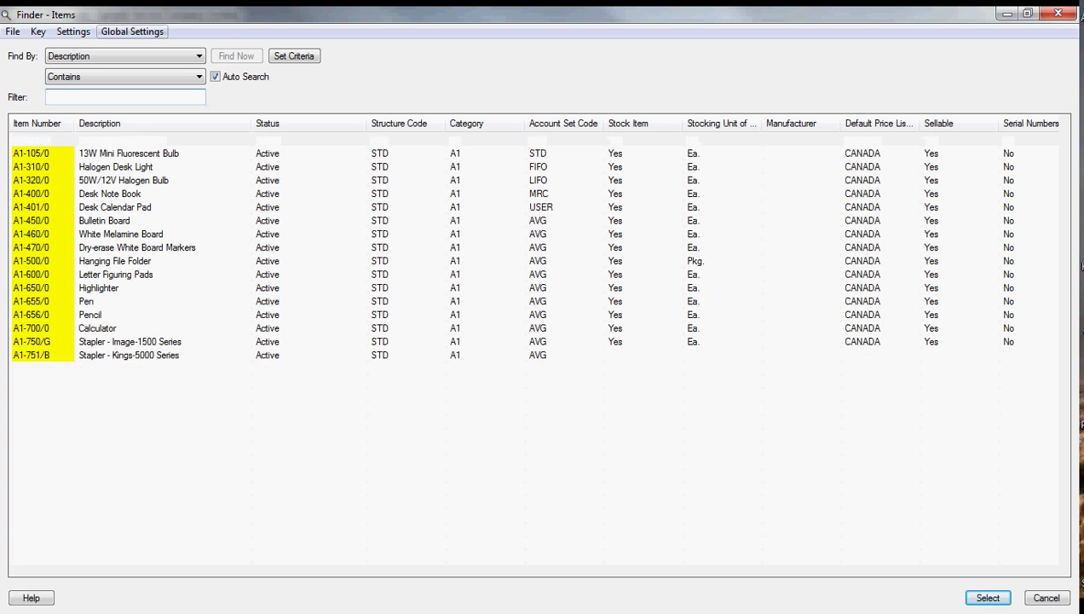
- Turn on the global Go to Filter First setting and close the finder
click(132, 31)
click(156, 50)
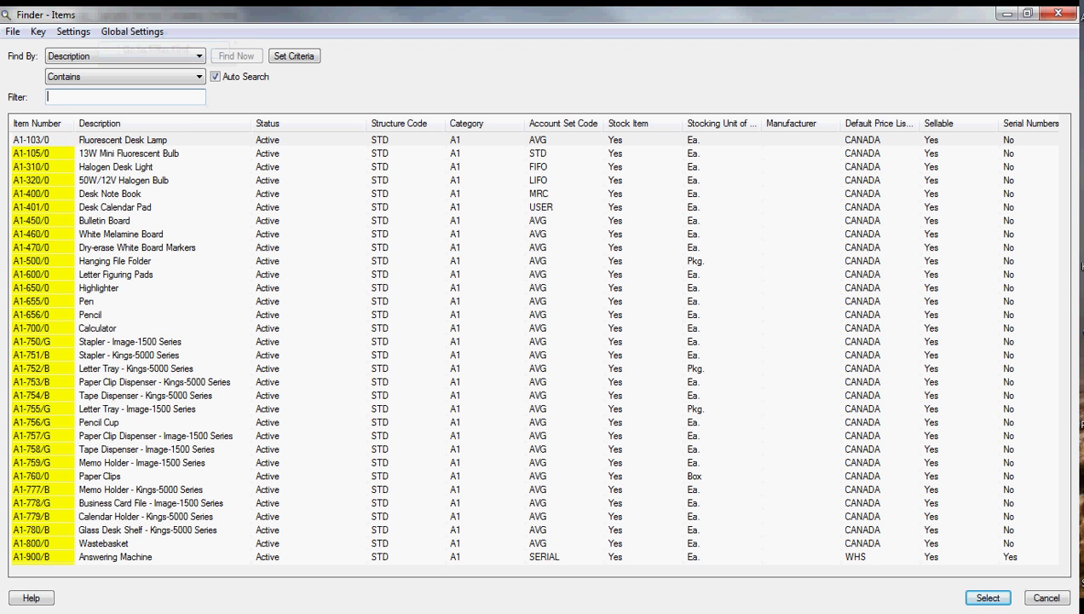
click(1057, 14)
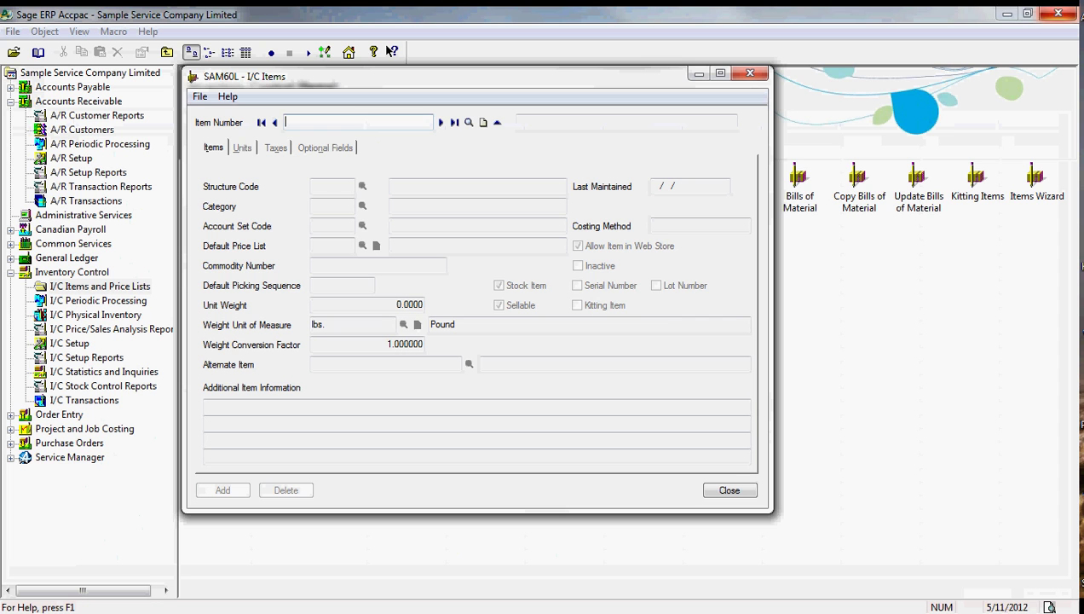
- Reopen the item finder at full size, filter for descriptions containing "memo", and close the finder
click(467, 121)
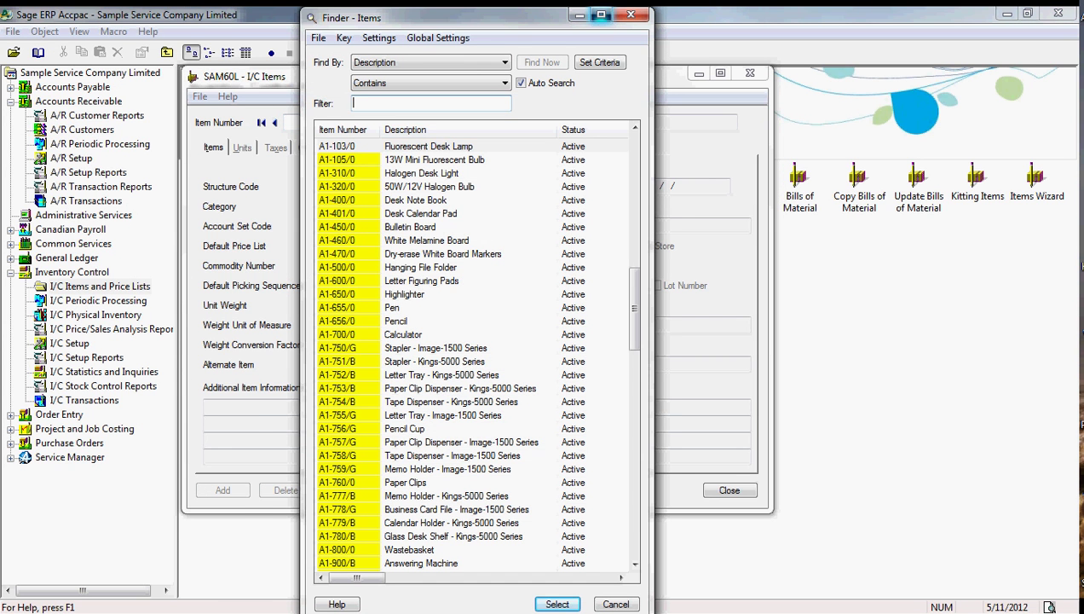
click(600, 14)
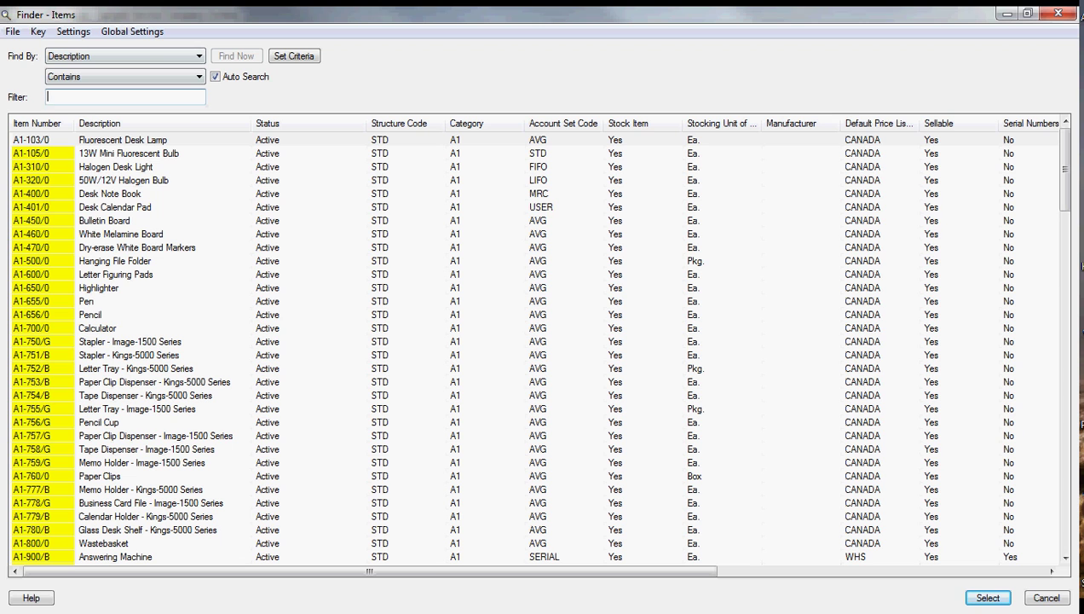
text(memo)
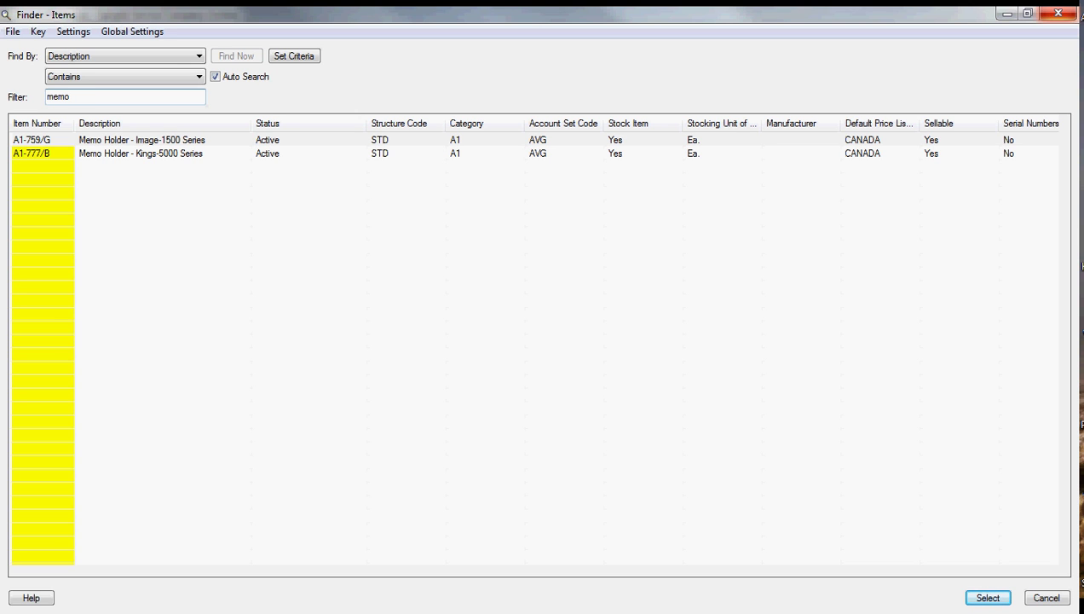
click(1058, 14)
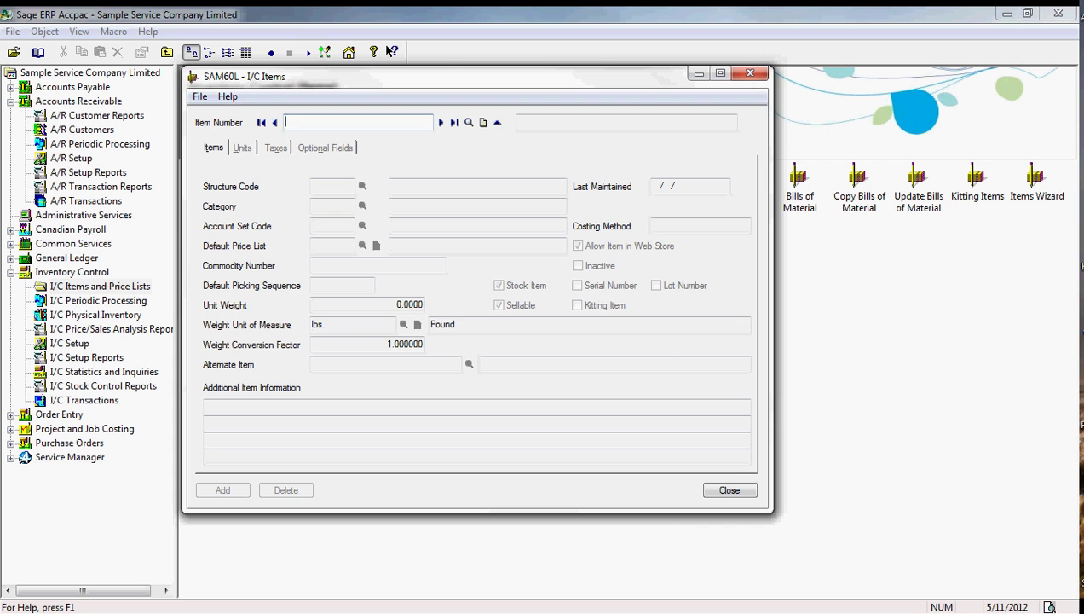
- Reopen the item finder at full size, widen the Description column slightly and collapse the Status column completely
click(468, 122)
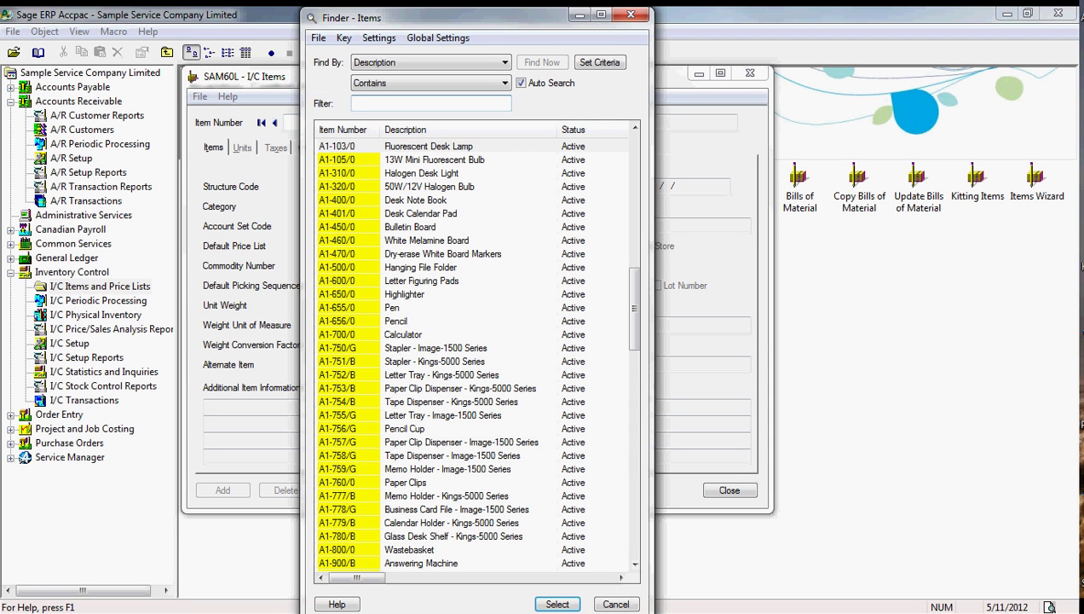
click(600, 14)
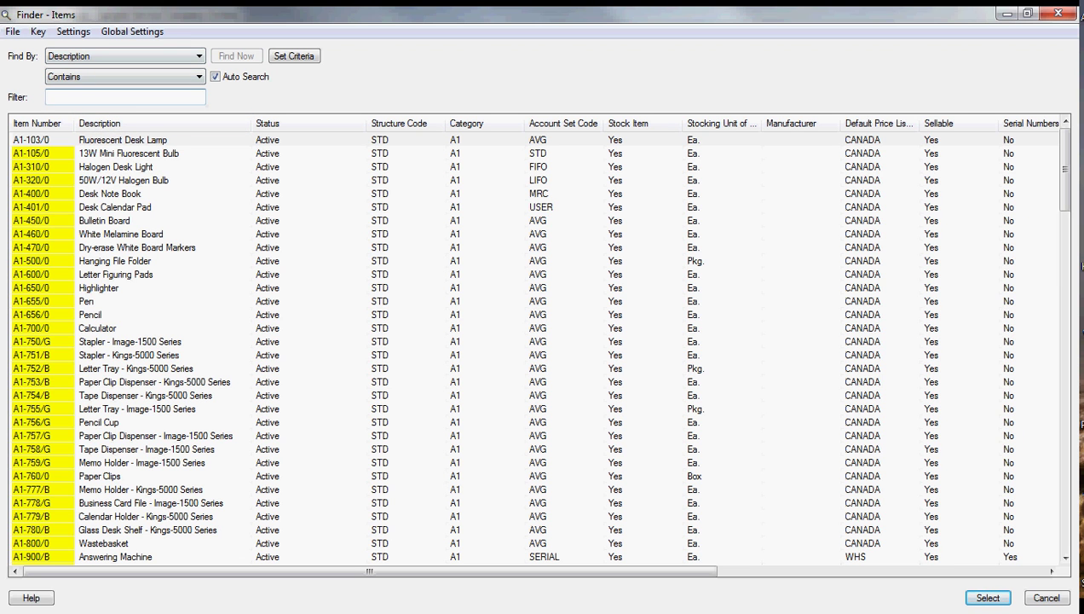
mouse_move(250, 124)
mouse_down()
mouse_move(193, 124)
mouse_move(264, 124)
mouse_up()
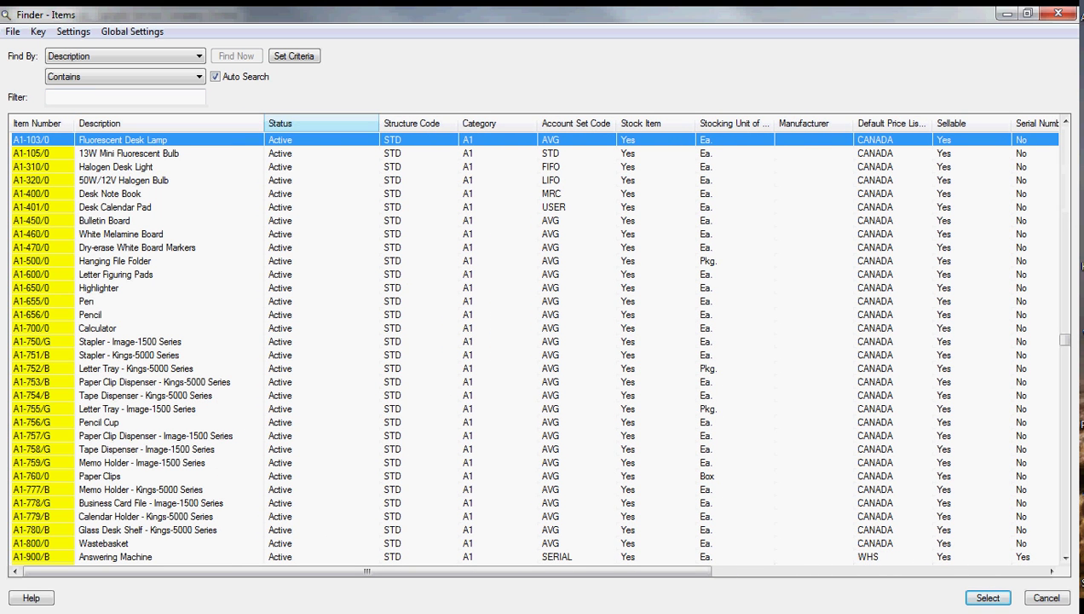
click(317, 124)
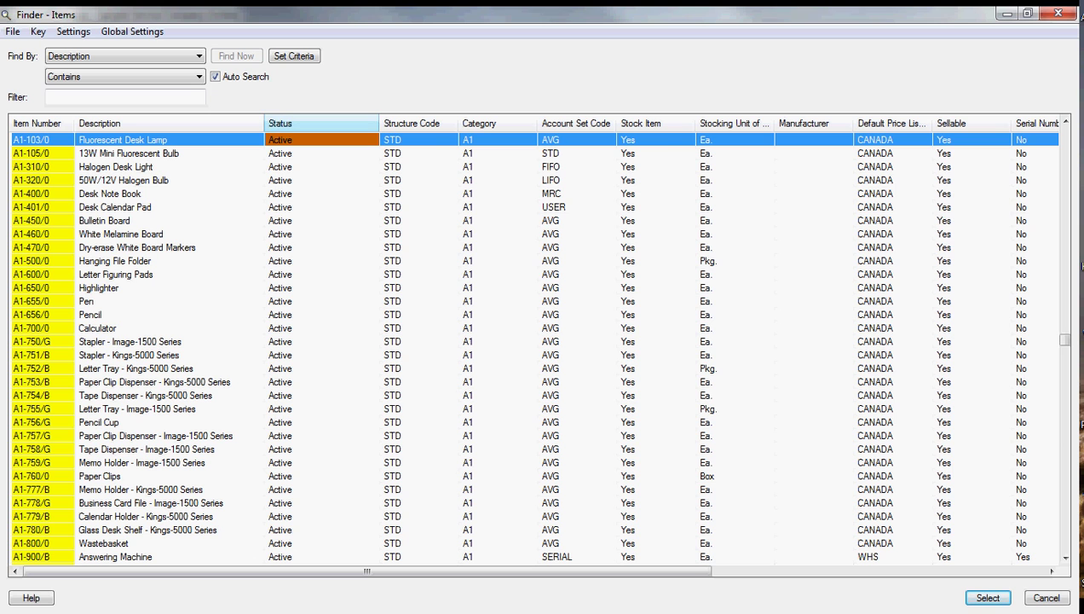
drag(379, 123, 263, 123)
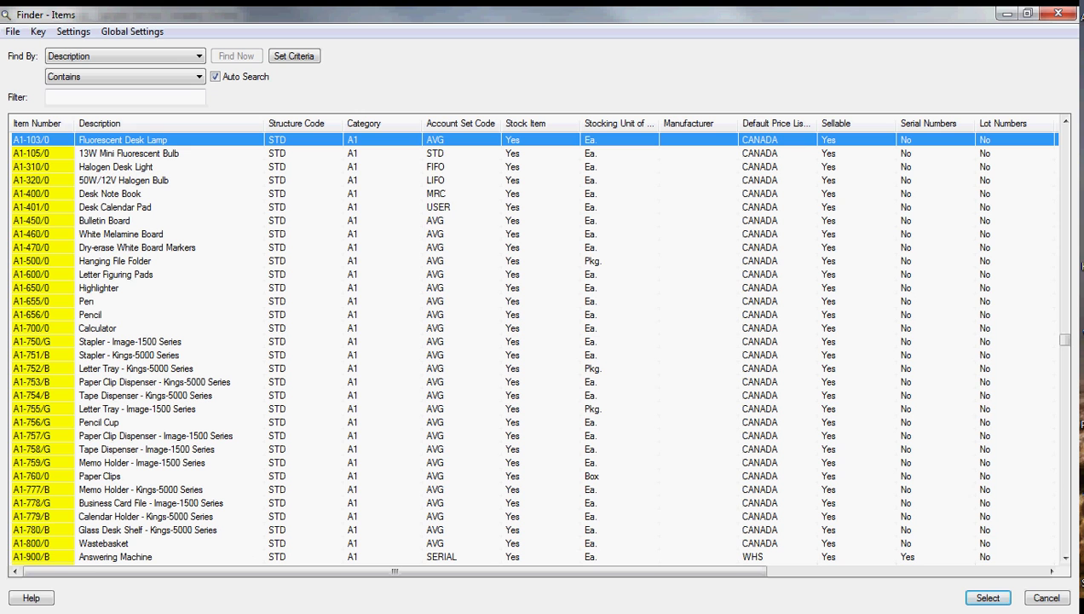
- Bring back the collapsed Status column at a narrower width and widen the Description column
drag(265, 124, 315, 124)
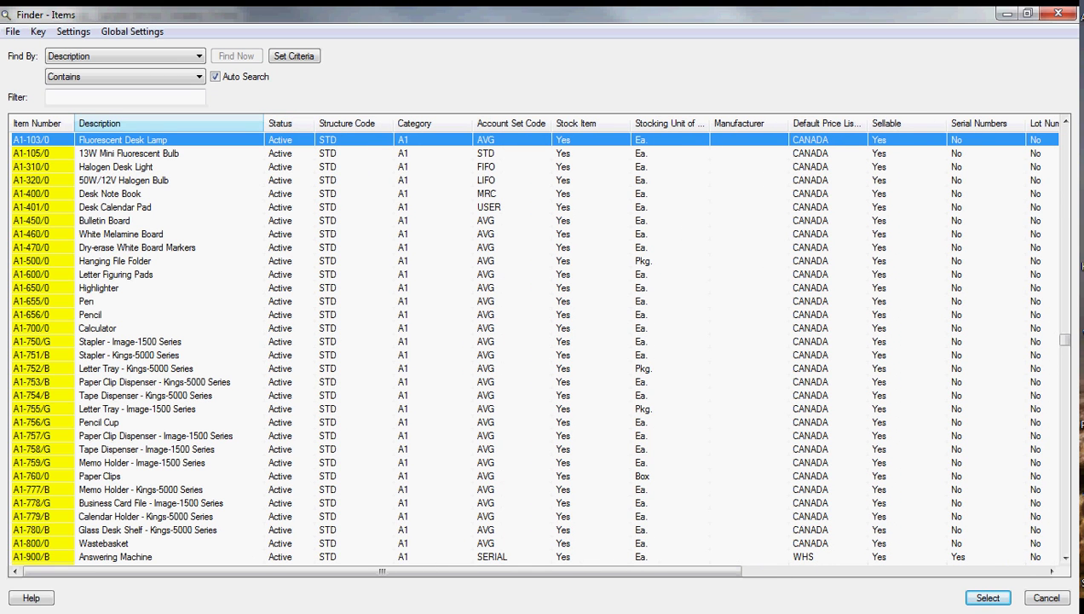
drag(265, 122, 317, 122)
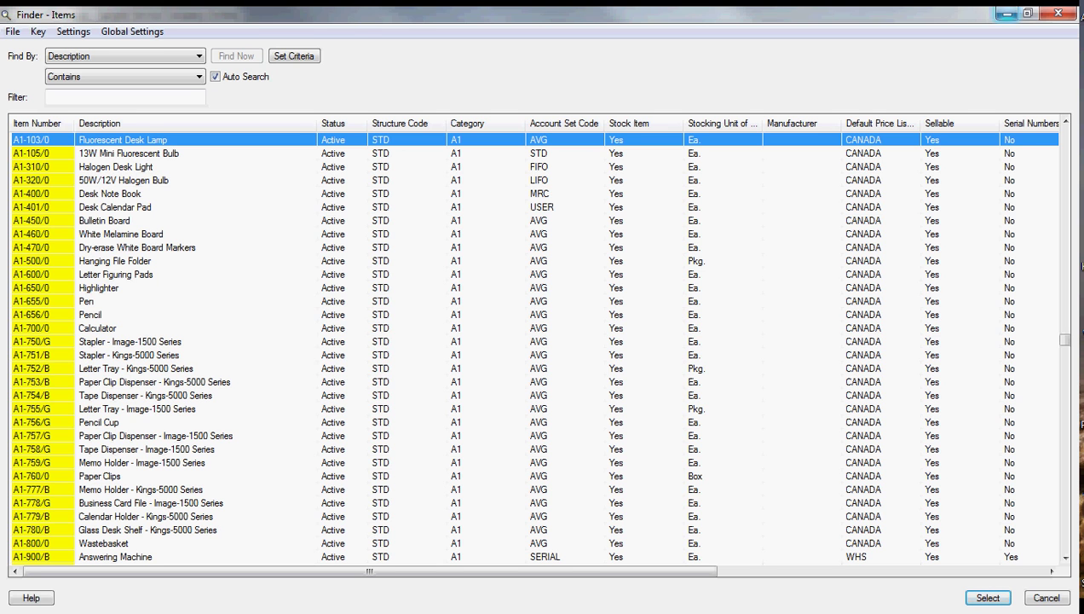
- Close the item finder and the I/C Items form
click(1058, 13)
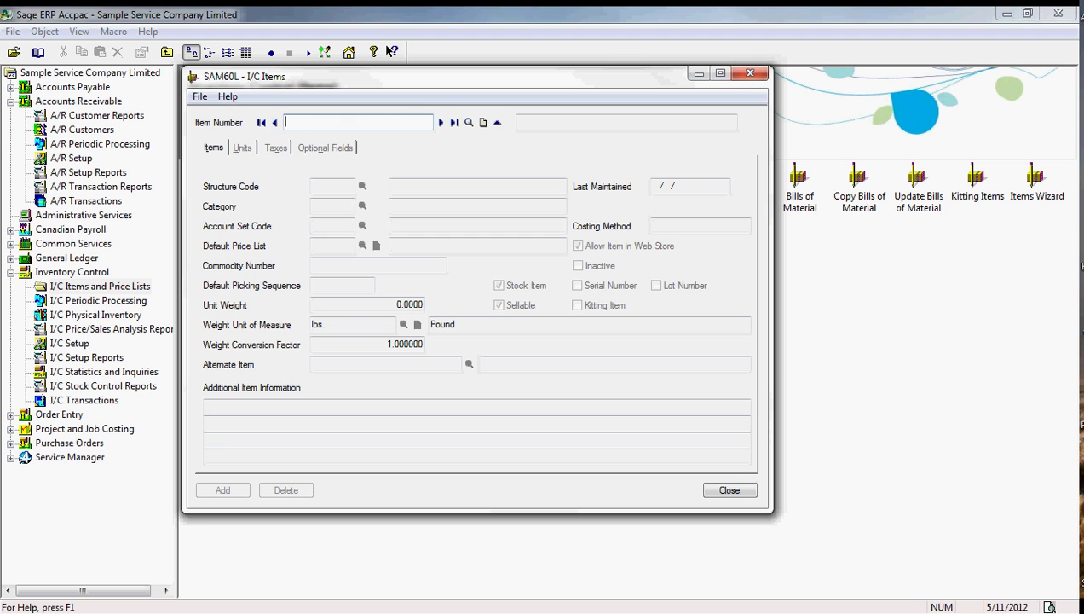
click(750, 73)
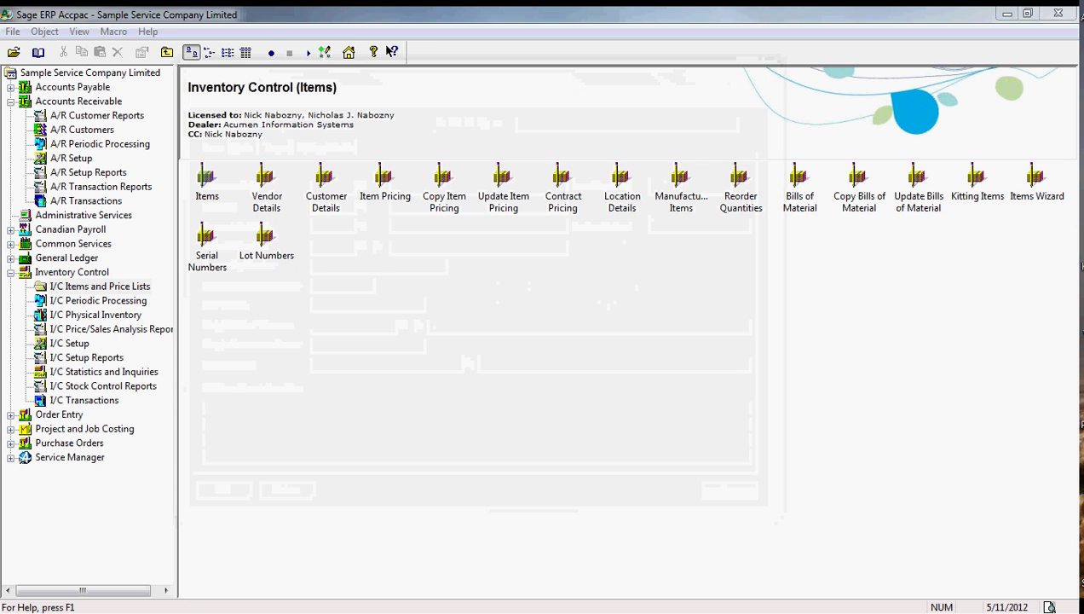